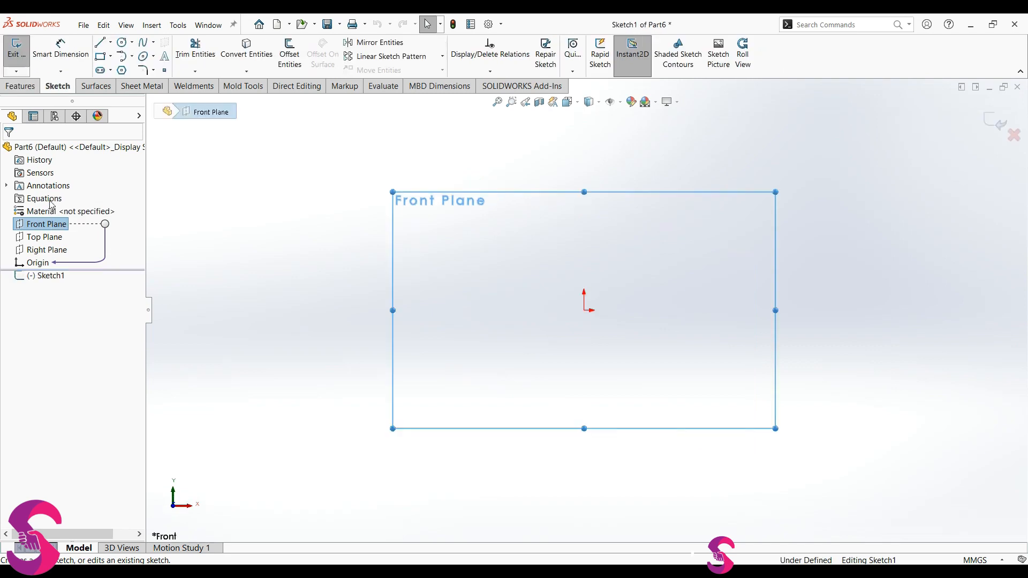
- Sketch a circle centred on the origin with a diameter of 3.5 mm
{"action": "left_click", "coordinate": [122, 43]}
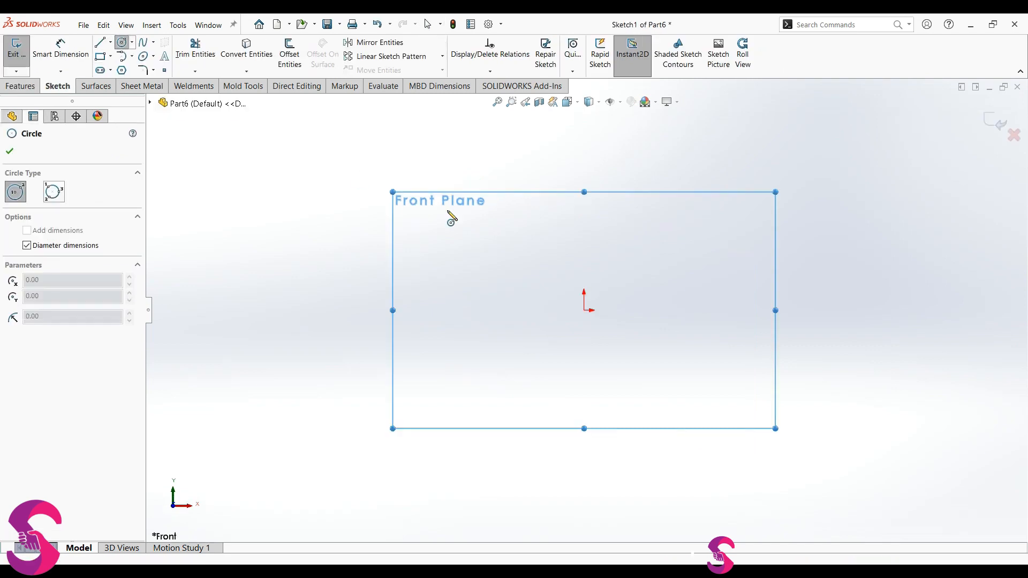
{"action": "left_click", "coordinate": [585, 309]}
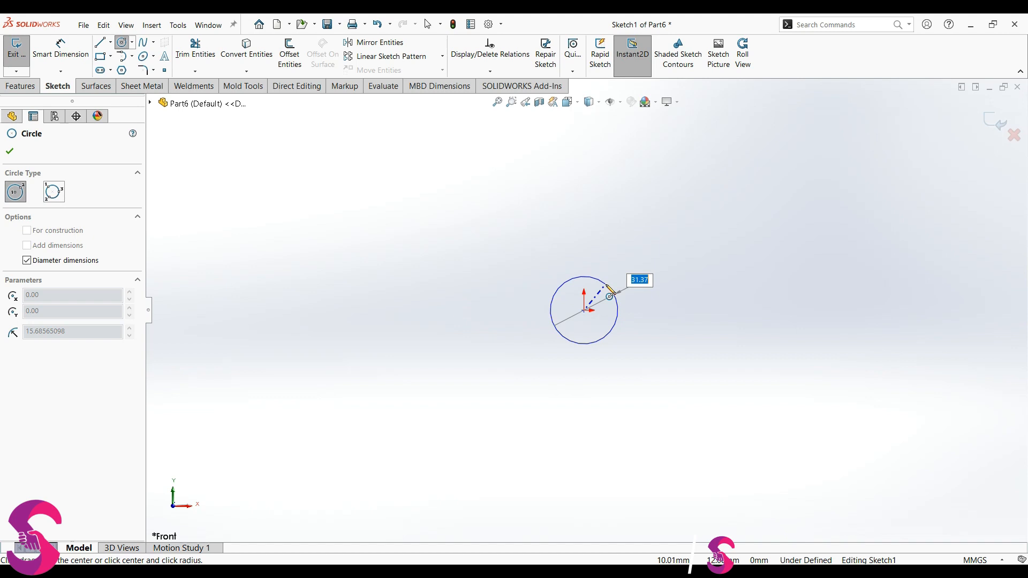
{"action": "type", "text": "1.75"}
{"action": "key", "text": "Return"}
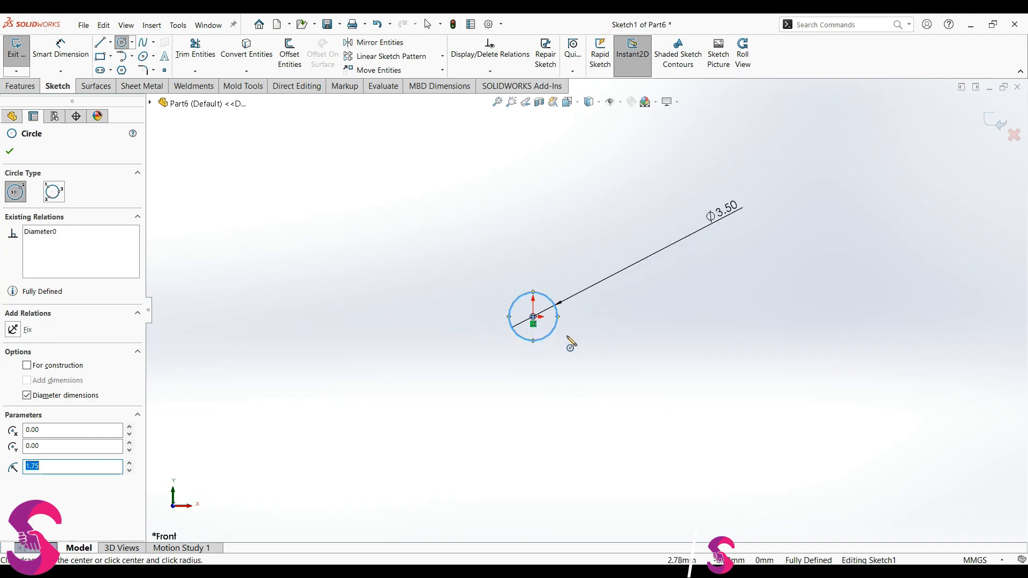
- Sketch a second circle of 2 mm diameter level with the origin along the X axis, and move its diameter dimension clear of the circle
{"action": "left_click", "coordinate": [650, 317]}
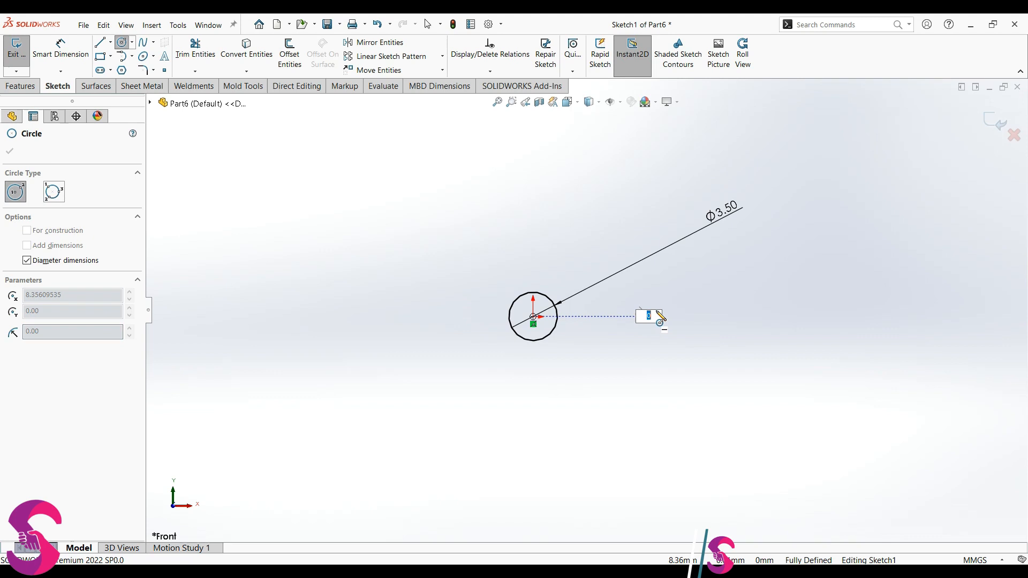
{"action": "type", "text": "2"}
{"action": "key", "text": "Return"}
{"action": "key", "text": "Escape"}
{"action": "scroll", "coordinate": [657, 312], "scroll_direction": "down", "scroll_amount": 2}
{"action": "left_click", "coordinate": [647, 322]}
{"action": "left_click_drag", "start_coordinate": [661, 347], "coordinate": [700, 396]}
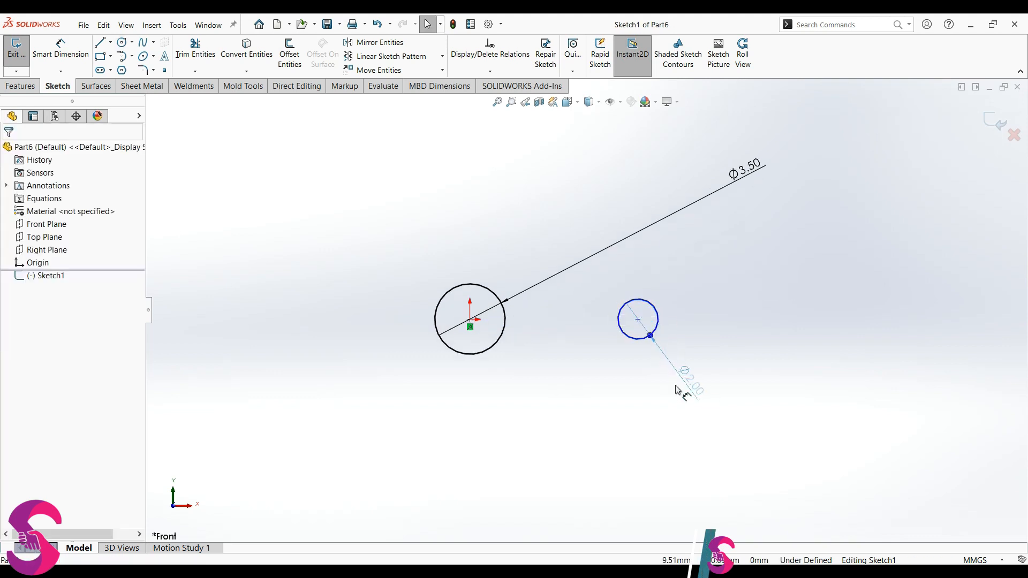
- Add a horizontal relation between the centre points of the two circles
{"action": "left_click", "coordinate": [637, 319]}
{"action": "left_click", "coordinate": [470, 319], "text": "ctrl"}
{"action": "left_click", "coordinate": [505, 274]}
{"action": "left_click", "coordinate": [644, 251]}
- Dimension the horizontal distance between the two circle centres as 6.5 mm
{"action": "right_click_drag", "start_coordinate": [528, 284], "coordinate": [523, 265]}
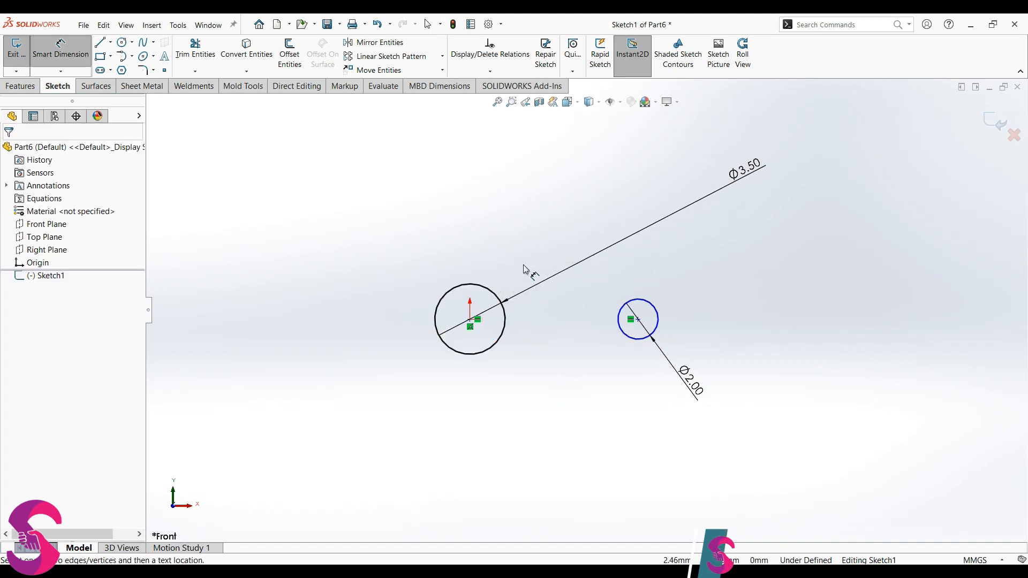
{"action": "left_click", "coordinate": [469, 320]}
{"action": "left_click", "coordinate": [637, 319]}
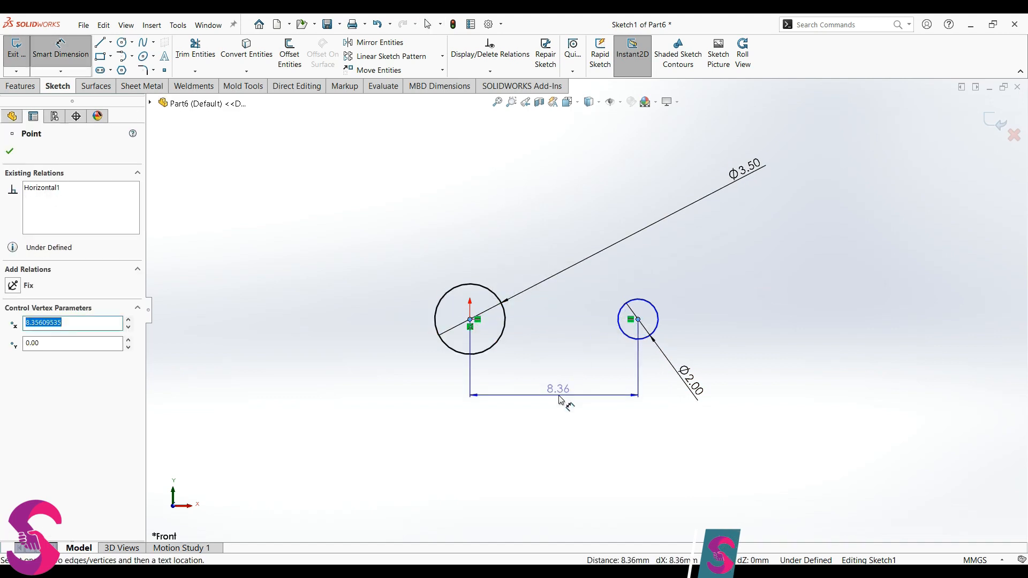
{"action": "left_click", "coordinate": [559, 400]}
{"action": "type", "text": "6.5"}
{"action": "key", "text": "Return"}
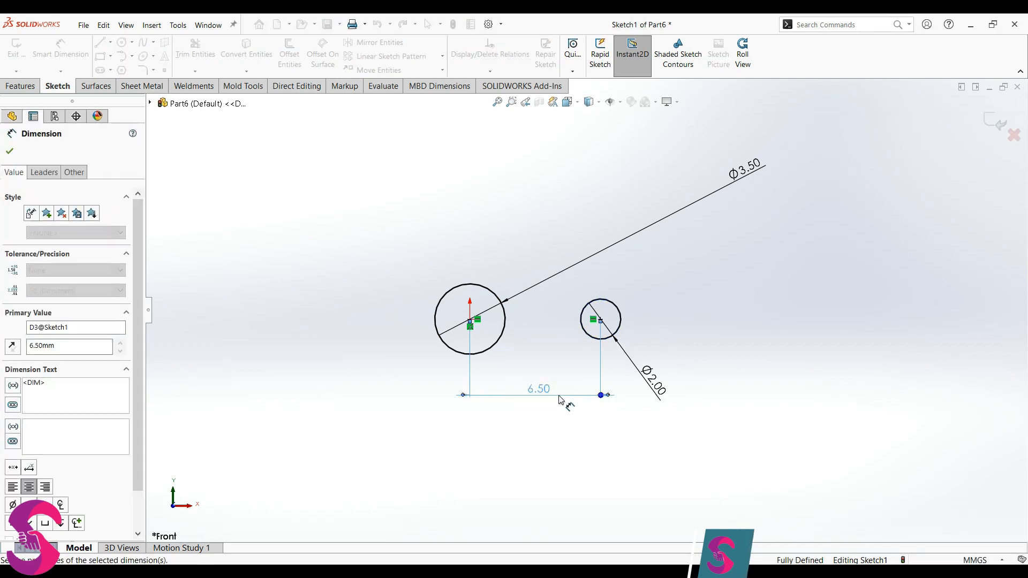
- Draw the upper connecting line tangent to both the large and the small circle
{"action": "scroll", "coordinate": [583, 348], "scroll_direction": "down", "scroll_amount": 3}
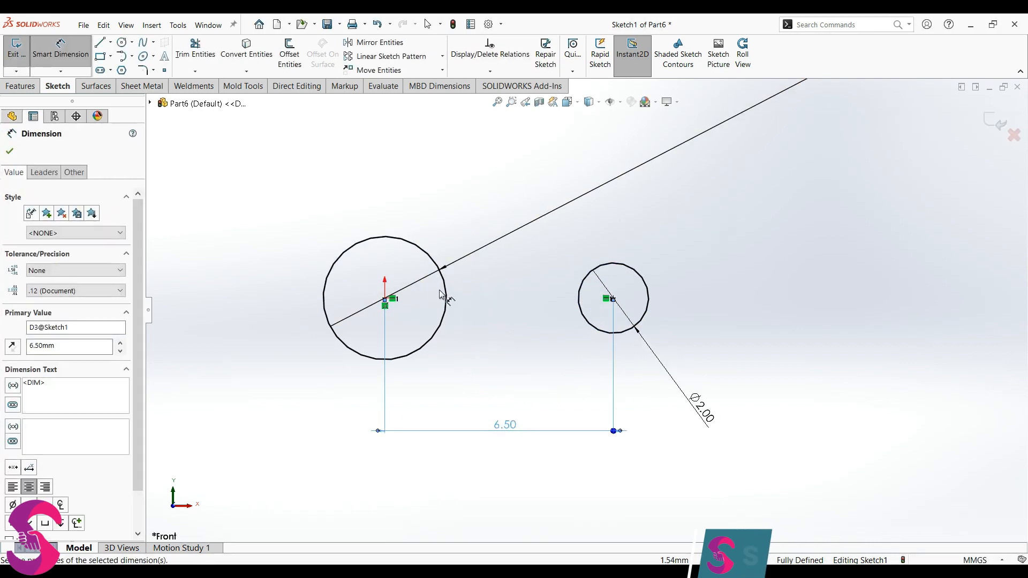
{"action": "scroll", "coordinate": [442, 294], "scroll_direction": "down", "scroll_amount": 2}
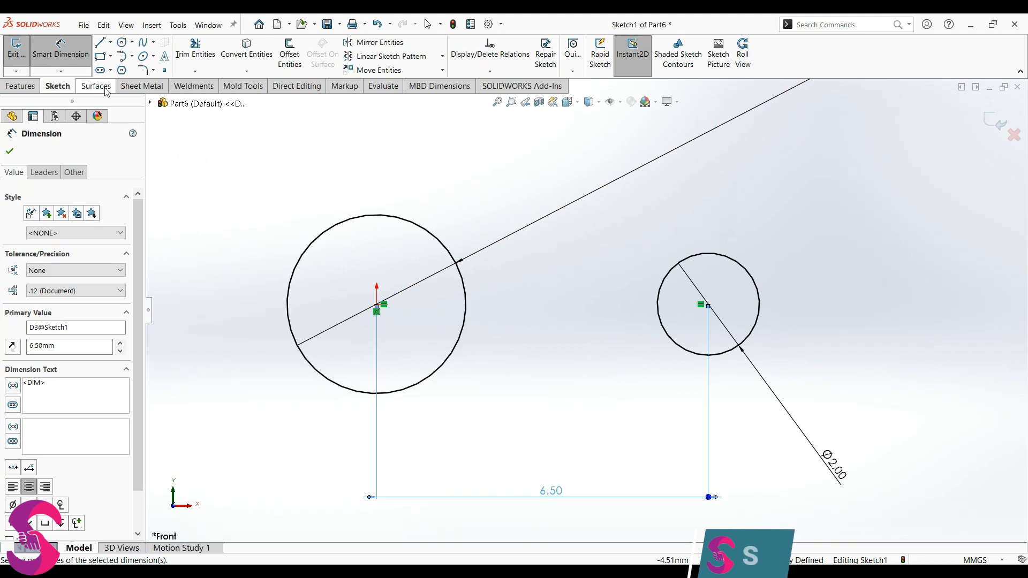
{"action": "left_click", "coordinate": [100, 42]}
{"action": "left_click", "coordinate": [376, 215]}
{"action": "left_click", "coordinate": [714, 252]}
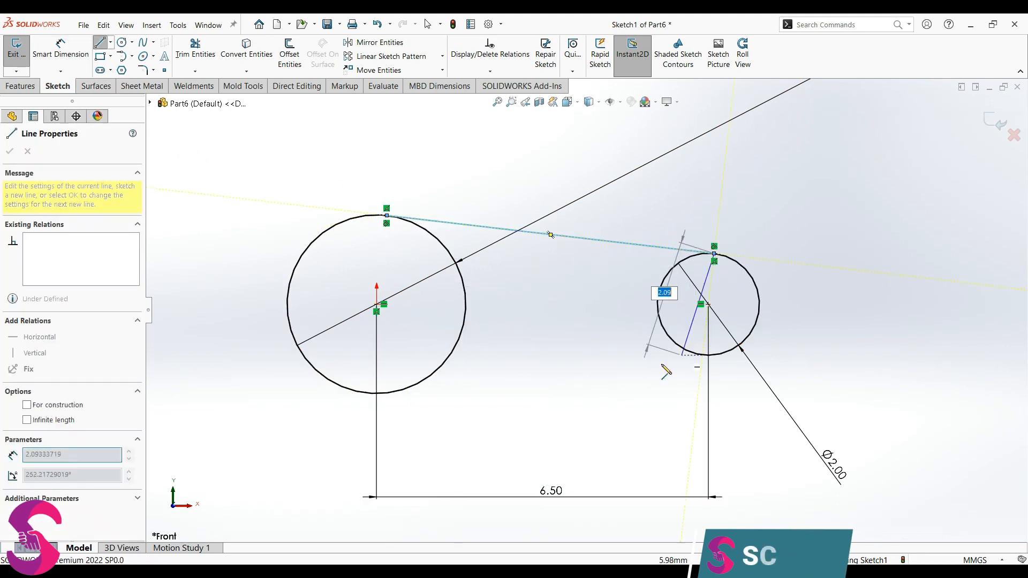
{"action": "key", "text": "Escape"}
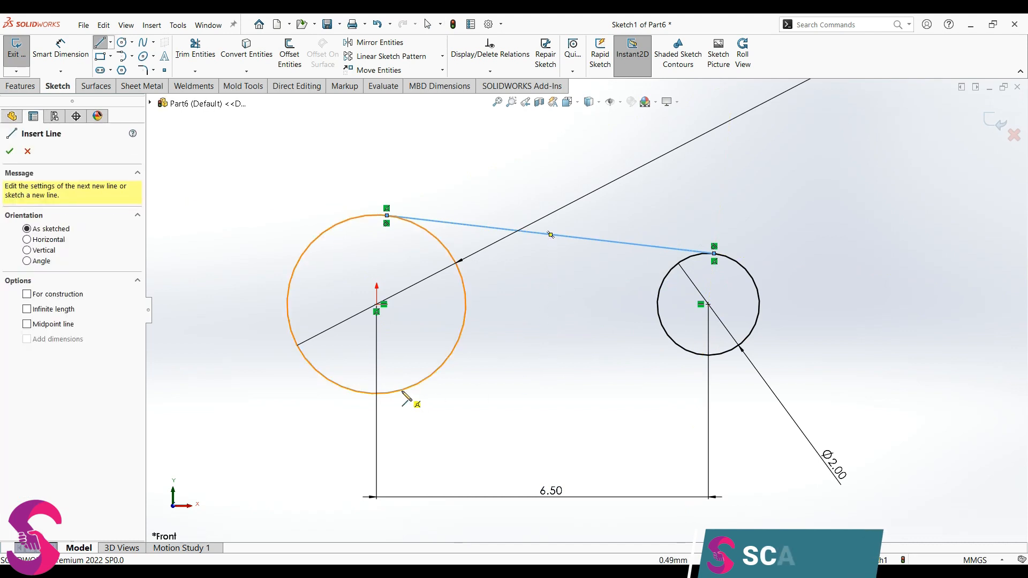
- Draw the lower connecting line between the two circles and make it tangent to the small circle
{"action": "left_click", "coordinate": [400, 390]}
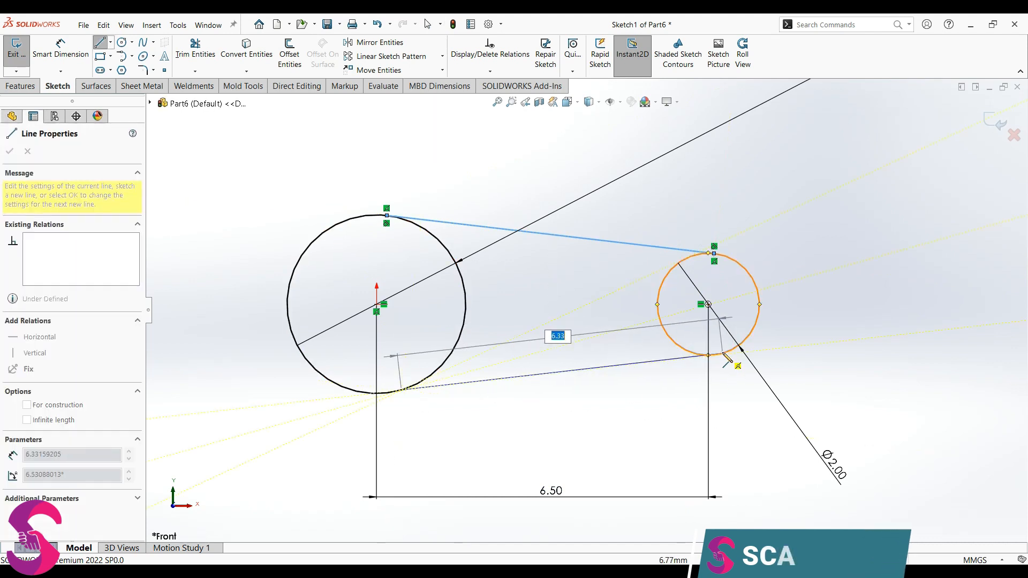
{"action": "left_click", "coordinate": [719, 368]}
{"action": "key", "text": "Escape"}
{"action": "left_click", "coordinate": [717, 355]}
{"action": "left_click", "coordinate": [684, 351], "text": "ctrl"}
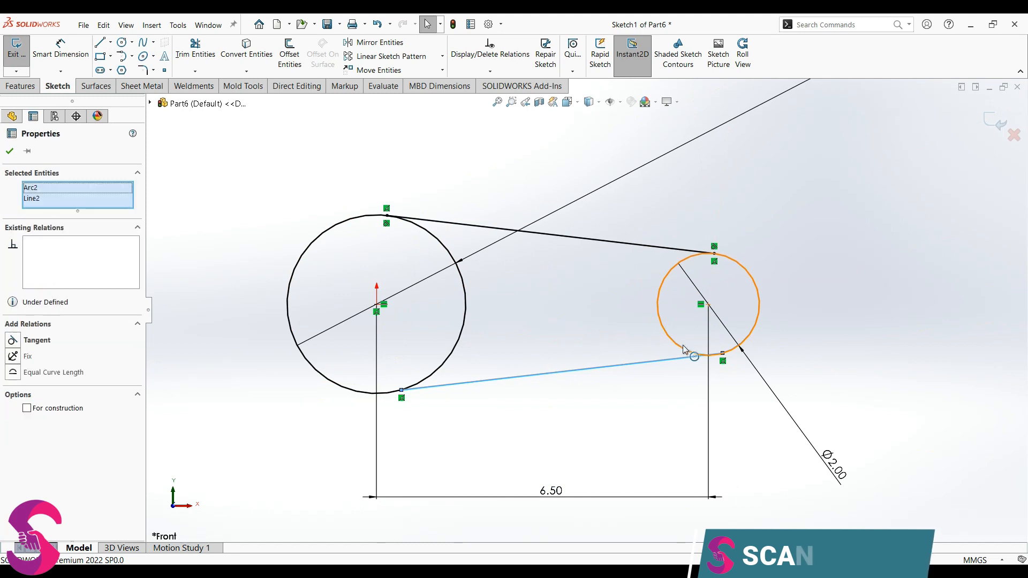
{"action": "left_click", "coordinate": [709, 299]}
{"action": "key", "text": "Escape"}
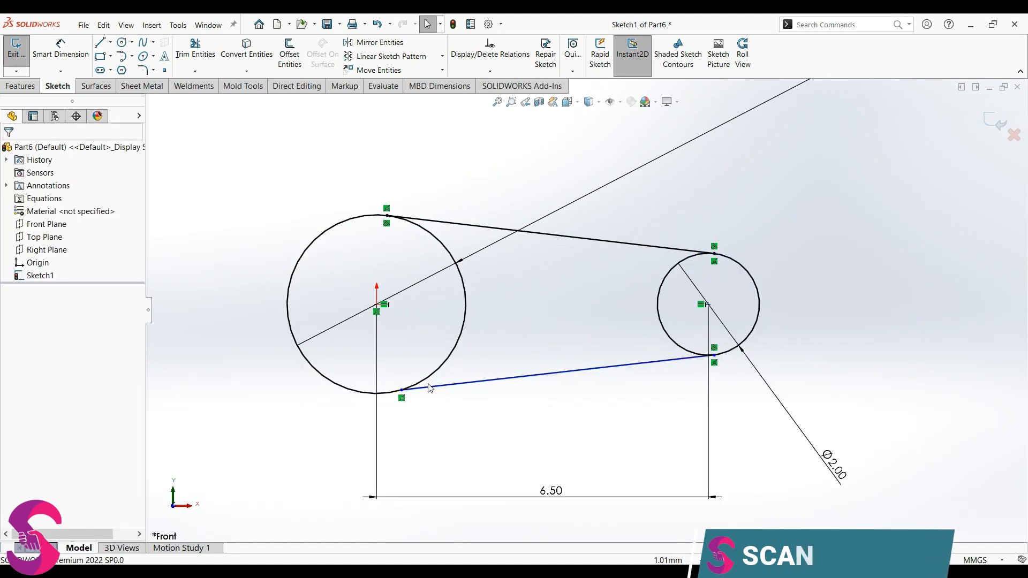
- Add a tangent relation between the lower connecting line and the large circle
{"action": "left_click", "coordinate": [437, 385]}
{"action": "key", "text": "Escape"}
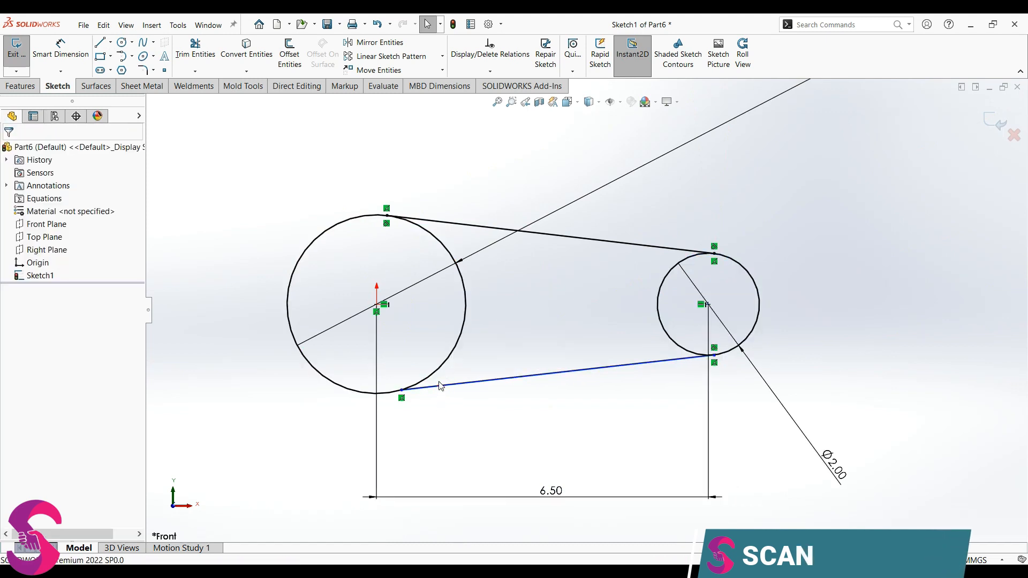
{"action": "left_click", "coordinate": [437, 375]}
{"action": "left_click", "coordinate": [448, 384], "text": "ctrl"}
{"action": "left_click", "coordinate": [474, 343]}
{"action": "left_click", "coordinate": [476, 157]}
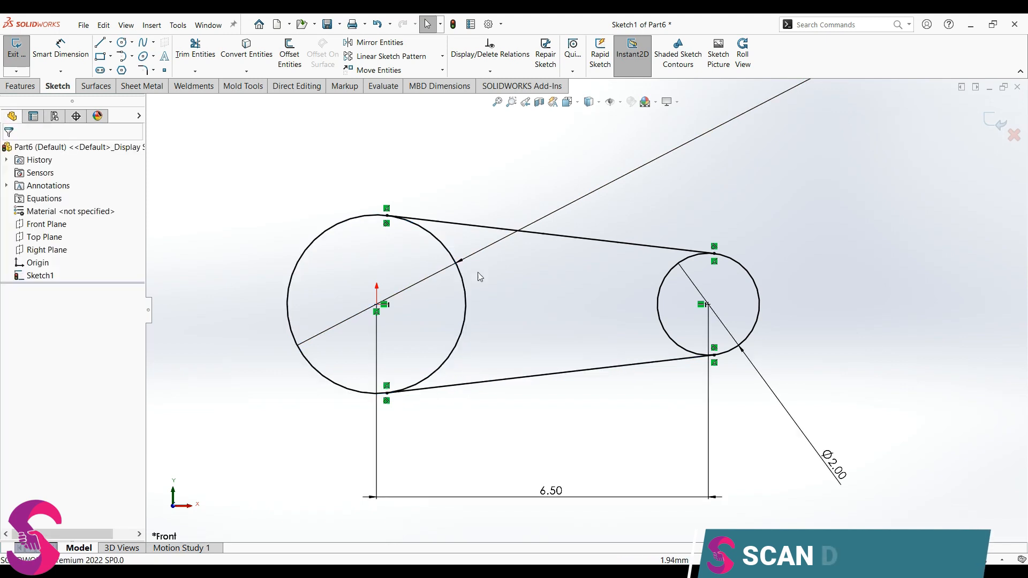
- Sketch a 1 mm diameter circle concentric with the 2 mm circle, and trim the 2 mm circle's inner arc between the connecting lines
{"action": "left_click", "coordinate": [121, 43]}
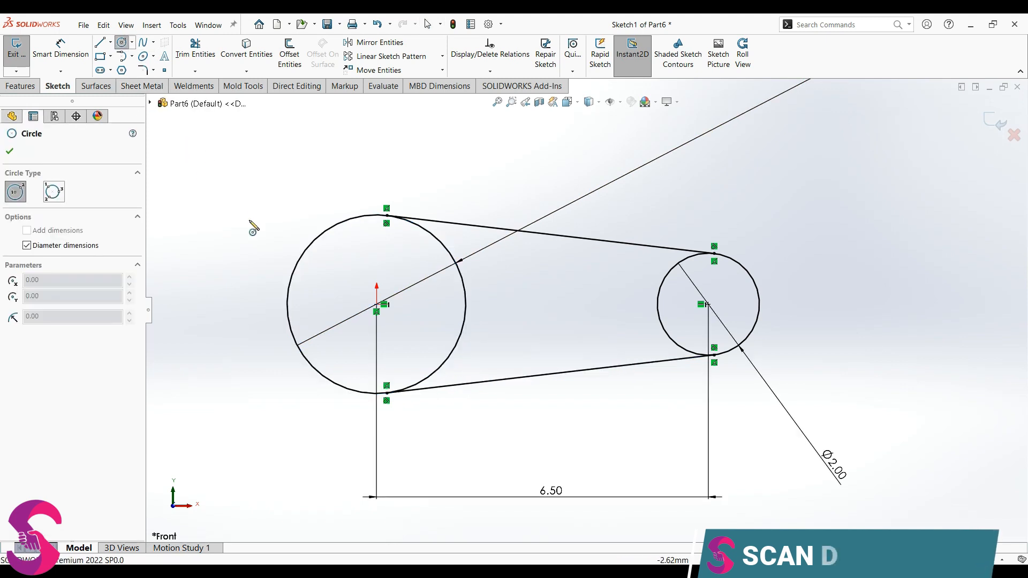
{"action": "left_click", "coordinate": [707, 304]}
{"action": "type", "text": "1"}
{"action": "key", "text": "Return"}
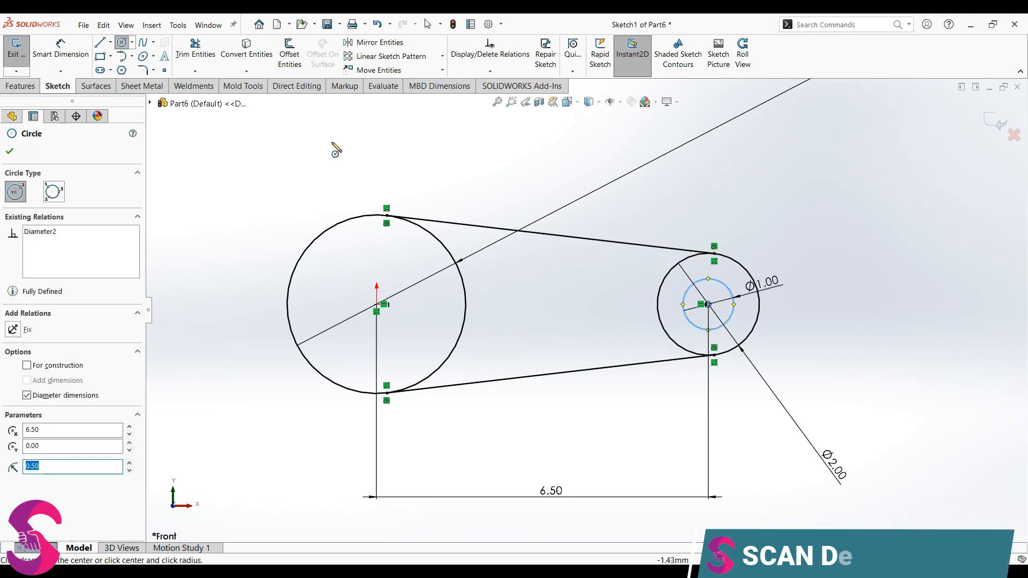
{"action": "left_click", "coordinate": [194, 49]}
{"action": "left_click_drag", "start_coordinate": [622, 332], "coordinate": [669, 305]}
{"action": "scroll", "coordinate": [599, 300], "scroll_direction": "up", "scroll_amount": 3}
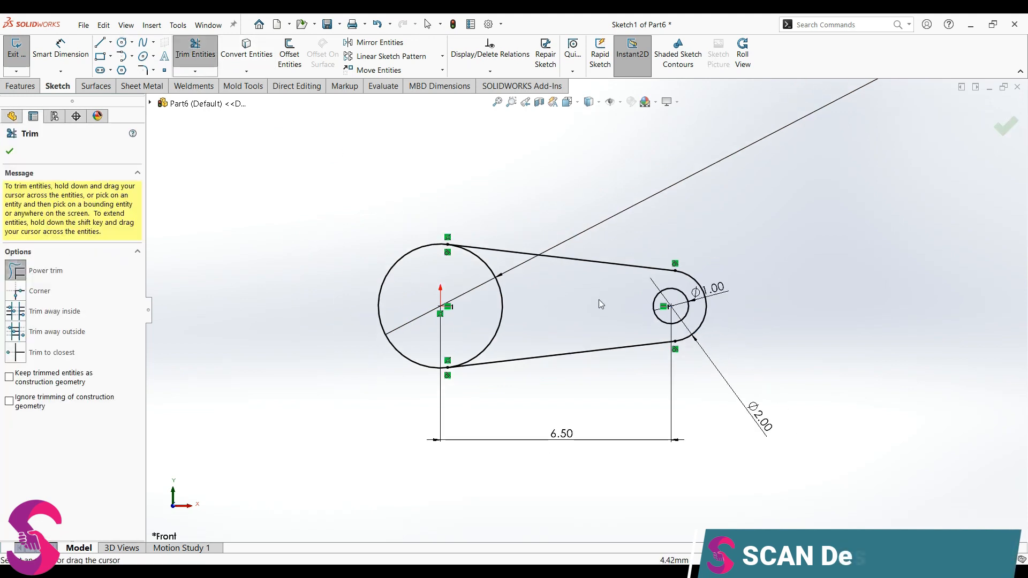
- Sketch a 1 mm diameter circle centred on the origin, and trim the large circle's inner arc between the connecting lines
{"action": "scroll", "coordinate": [512, 312], "scroll_direction": "down", "scroll_amount": 5}
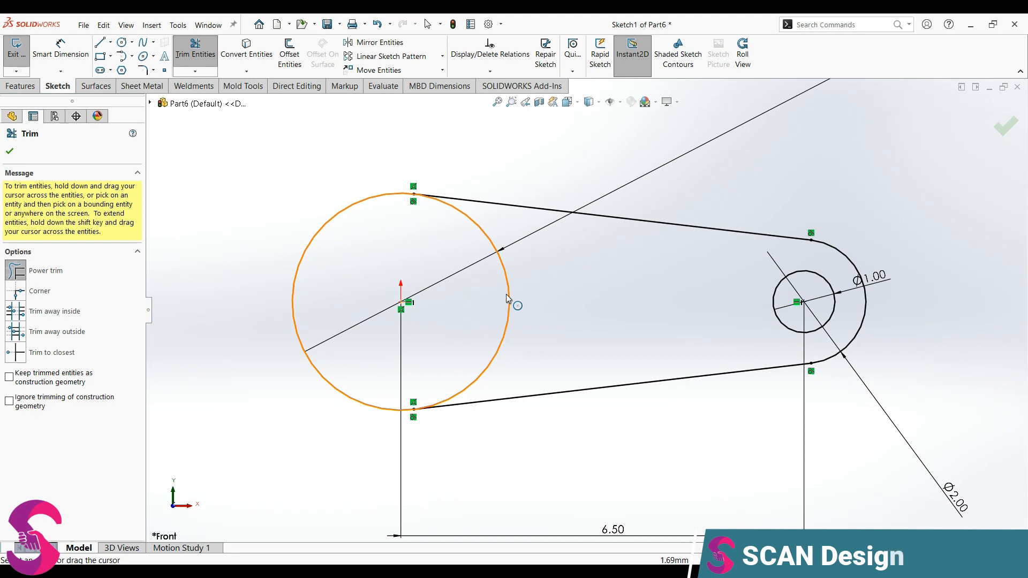
{"action": "left_click", "coordinate": [122, 42]}
{"action": "left_click", "coordinate": [400, 303]}
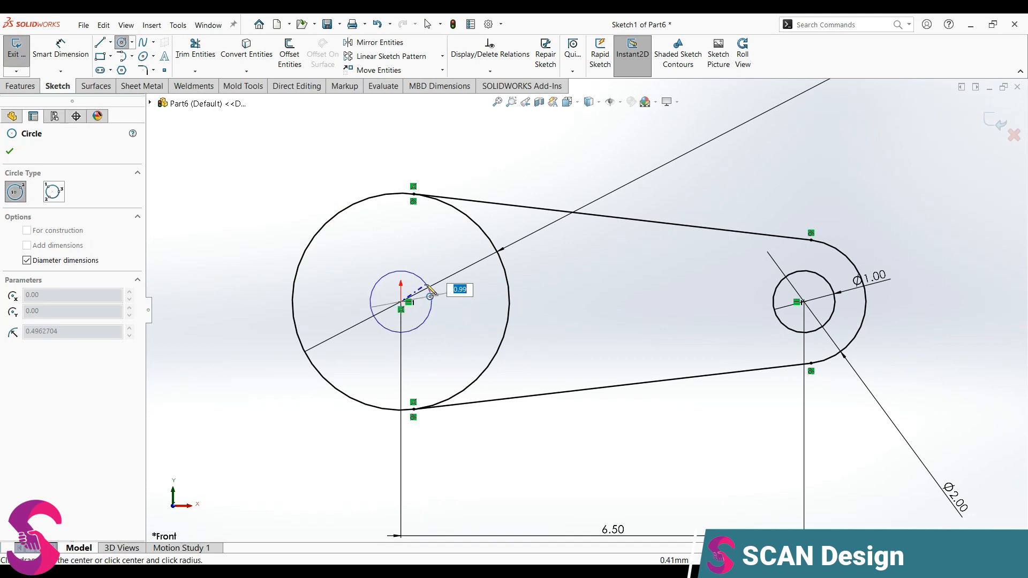
{"action": "left_click", "coordinate": [430, 289]}
{"action": "key", "text": "Escape"}
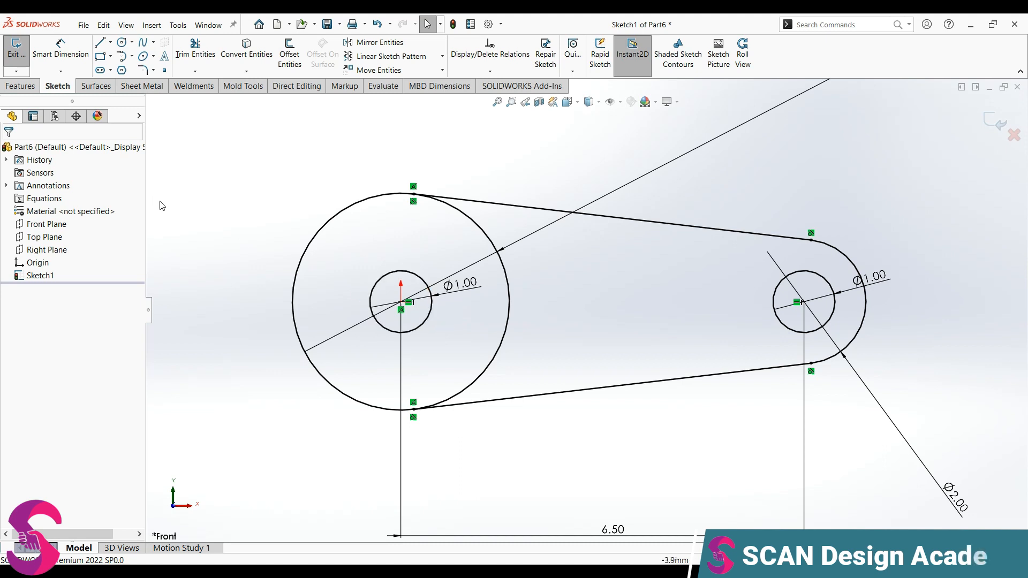
{"action": "left_click", "coordinate": [194, 58]}
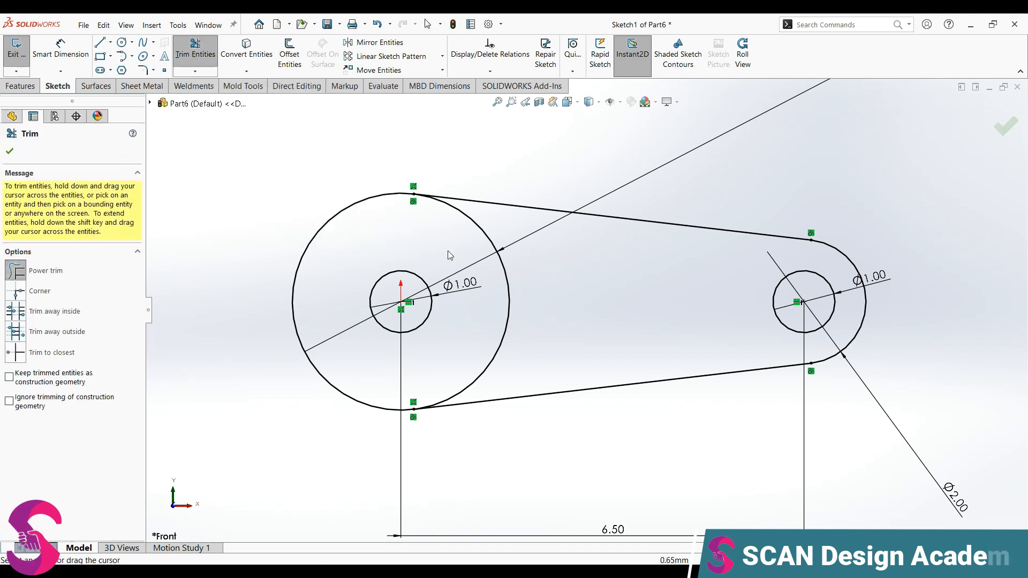
{"action": "left_click_drag", "start_coordinate": [488, 325], "coordinate": [532, 291]}
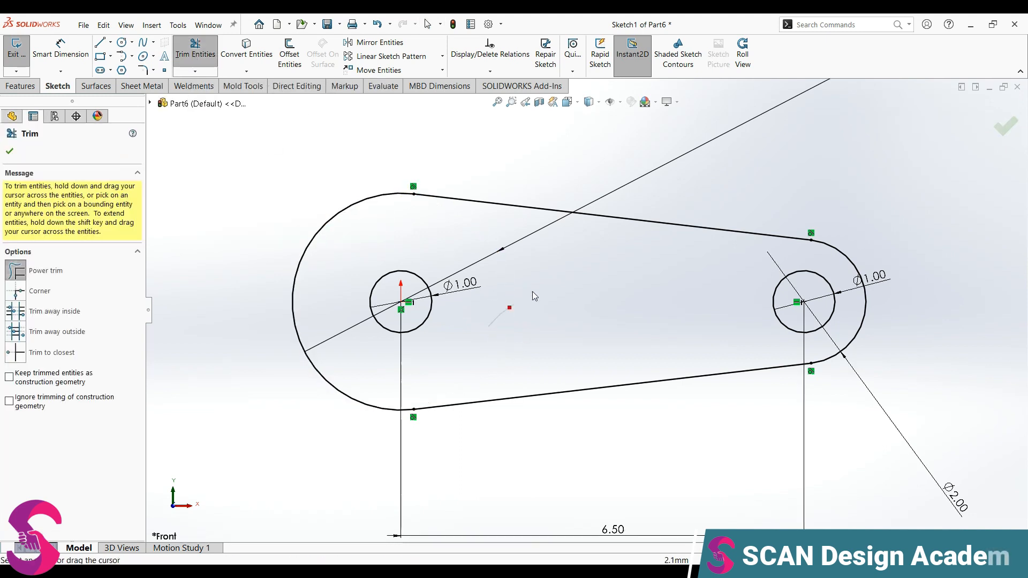
- Extrude the closed profile with a Mid Plane end condition to a depth of 4.5 mm
{"action": "left_click", "coordinate": [20, 86]}
{"action": "left_click", "coordinate": [21, 53]}
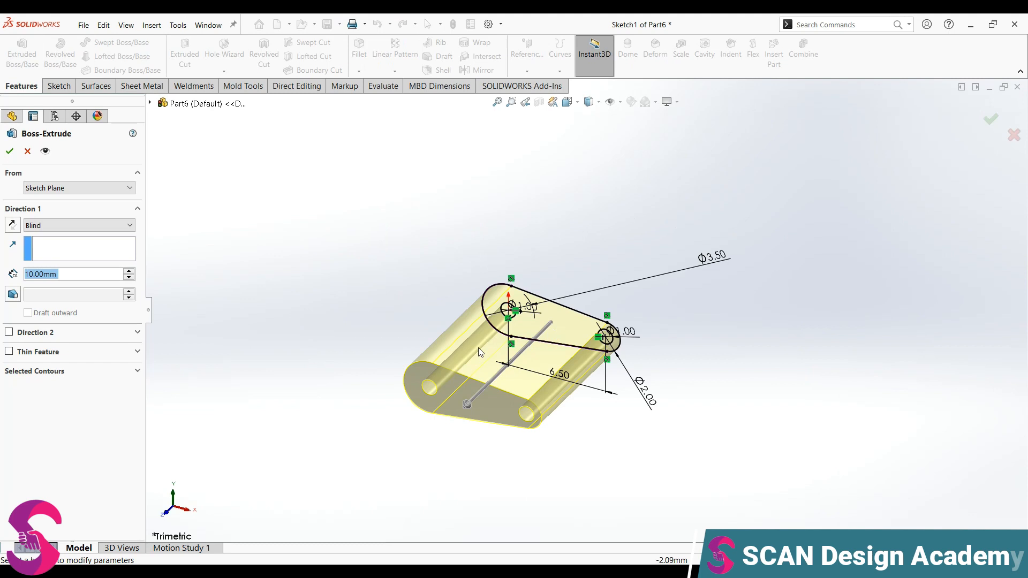
{"action": "left_click", "coordinate": [33, 225]}
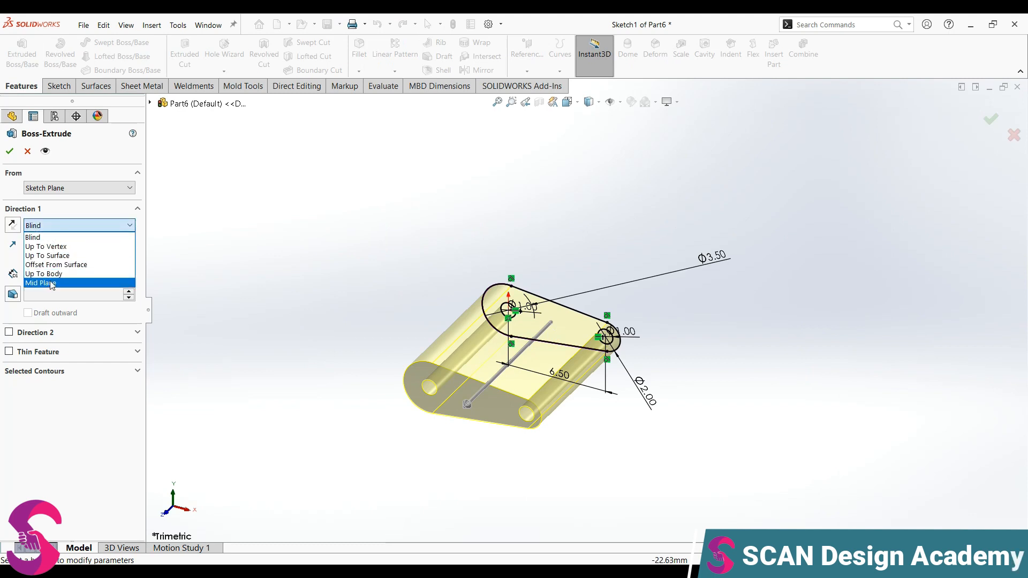
{"action": "left_click", "coordinate": [52, 284]}
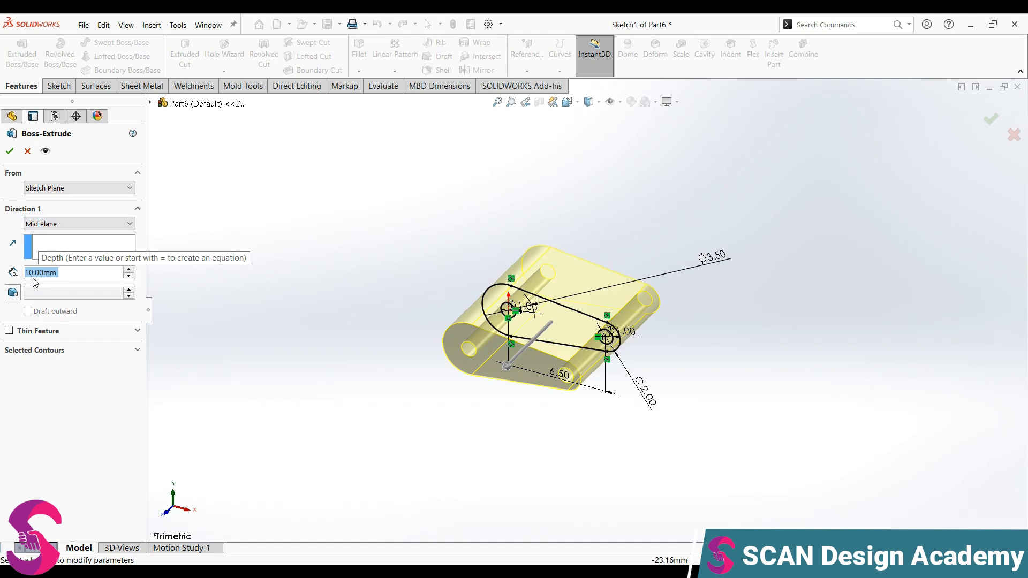
{"action": "type", "text": "4.5"}
{"action": "key", "text": "Return"}
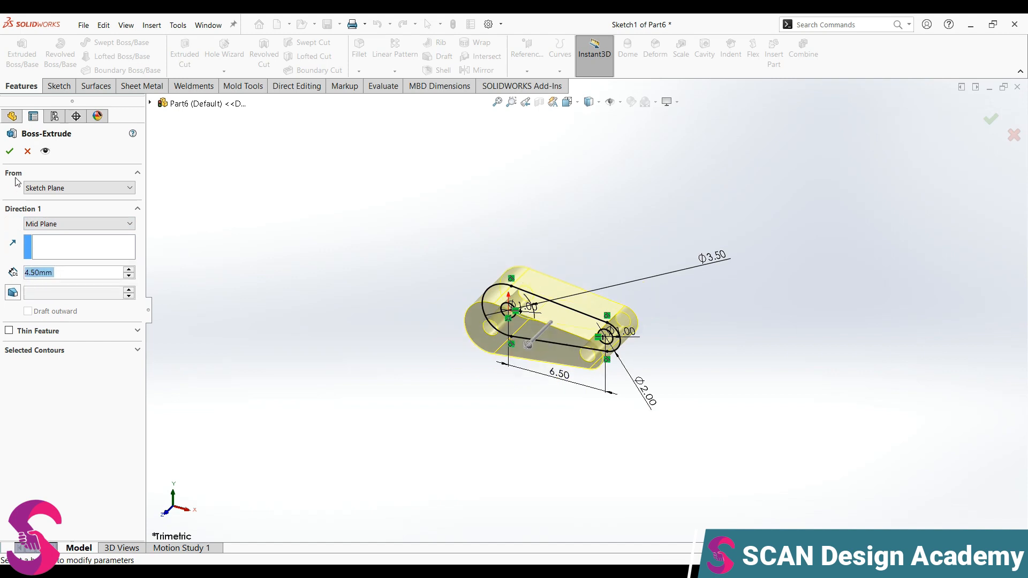
{"action": "left_click", "coordinate": [9, 151]}
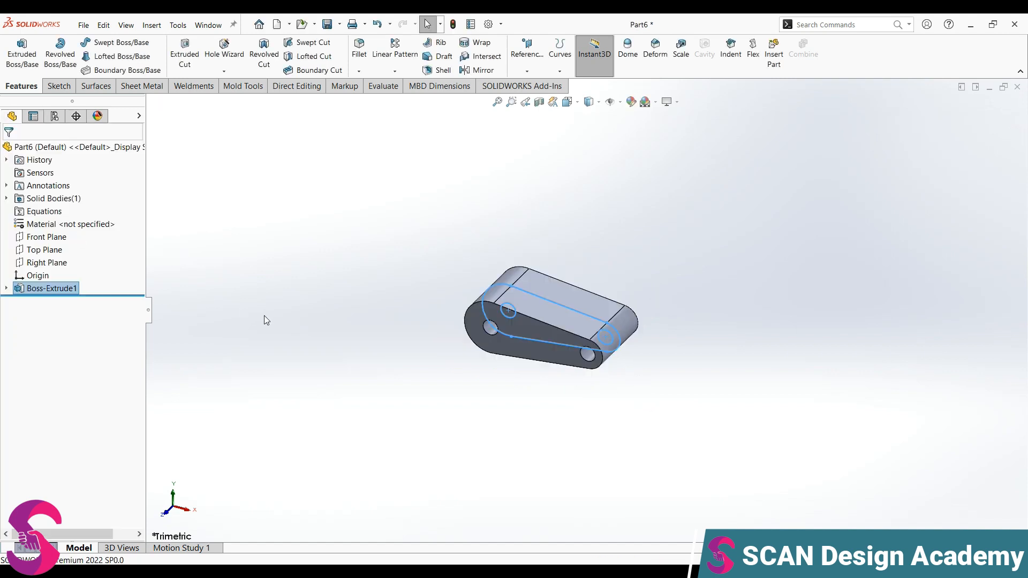
- Start a sketch on the arm's front face and draw a 1.25 mm diameter circle concentric with the hole in the large end
{"action": "left_click", "coordinate": [6, 289]}
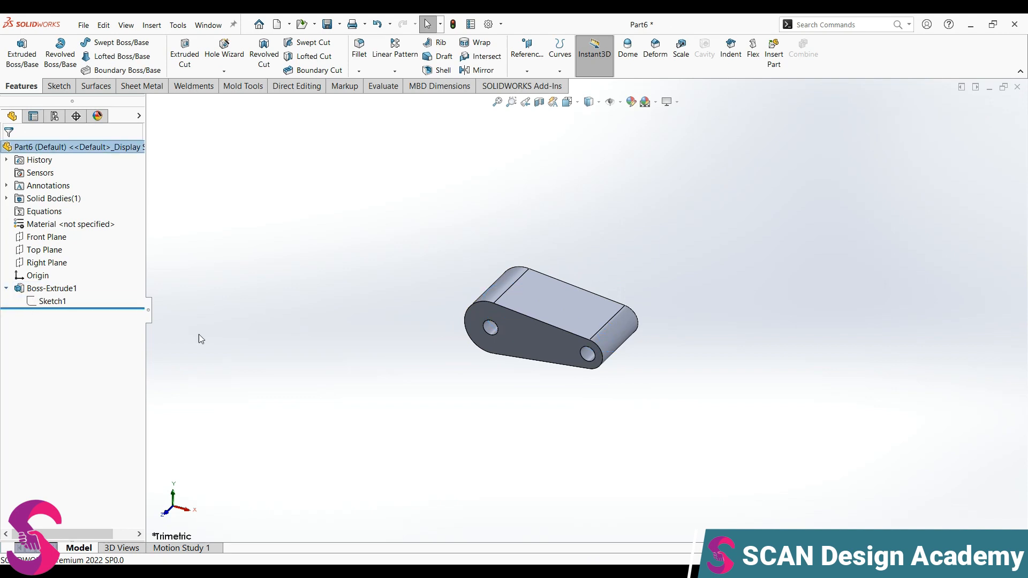
{"action": "left_click", "coordinate": [521, 345]}
{"action": "left_click", "coordinate": [570, 314]}
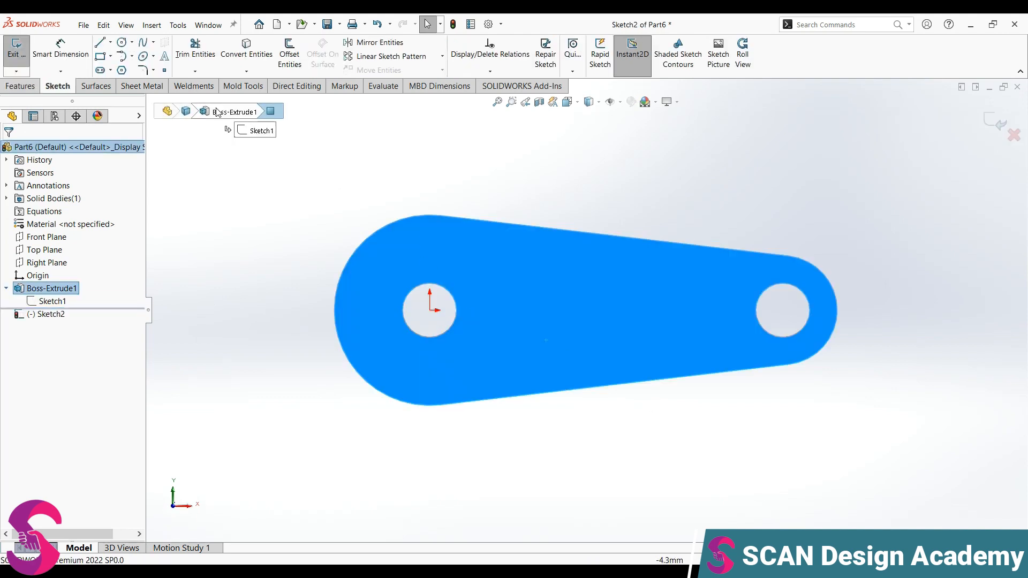
{"action": "left_click", "coordinate": [122, 43]}
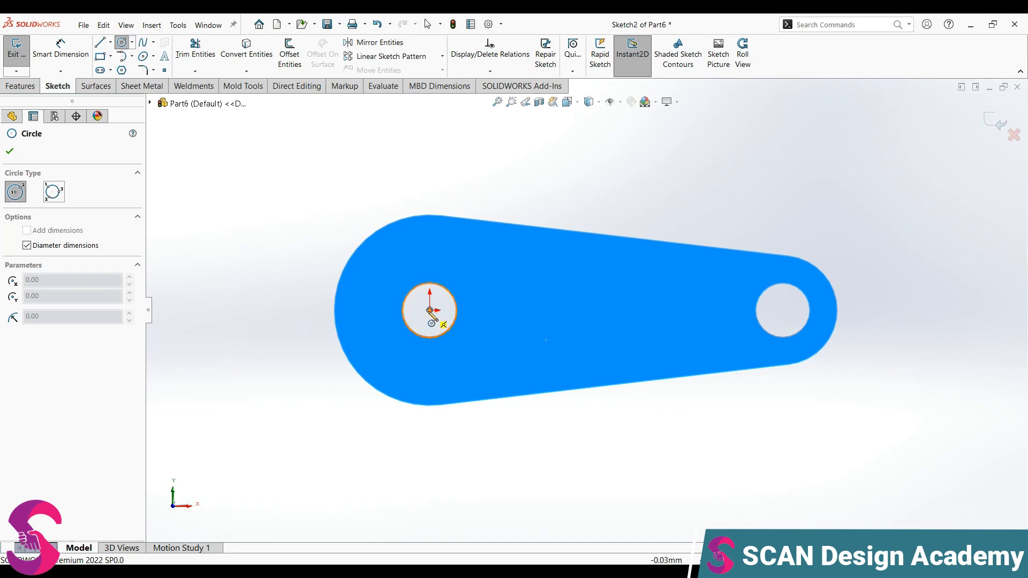
{"action": "left_click", "coordinate": [429, 309]}
{"action": "type", "text": "1."}
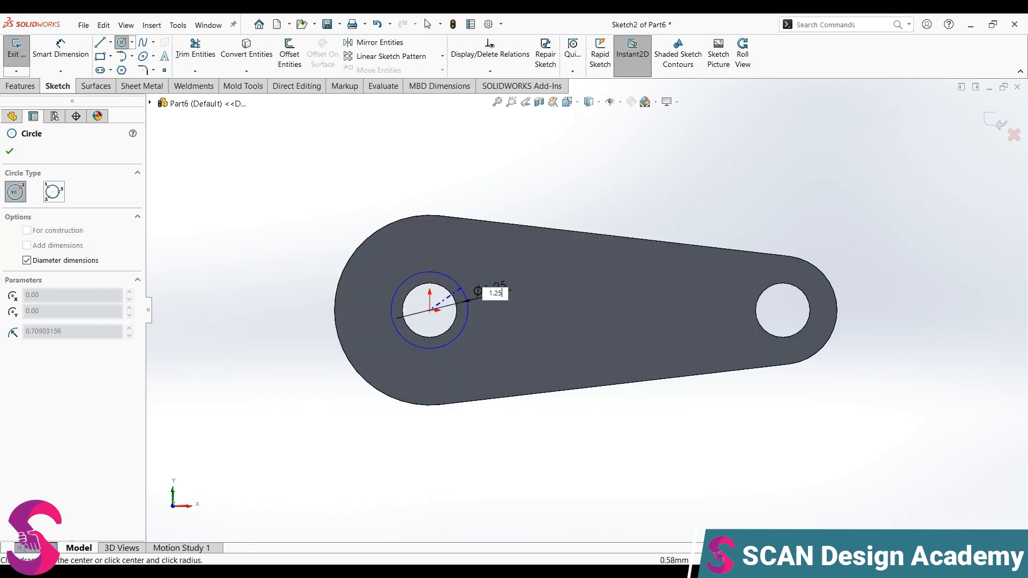
{"action": "type", "text": "25"}
{"action": "key", "text": "Return"}
{"action": "left_click", "coordinate": [21, 86]}
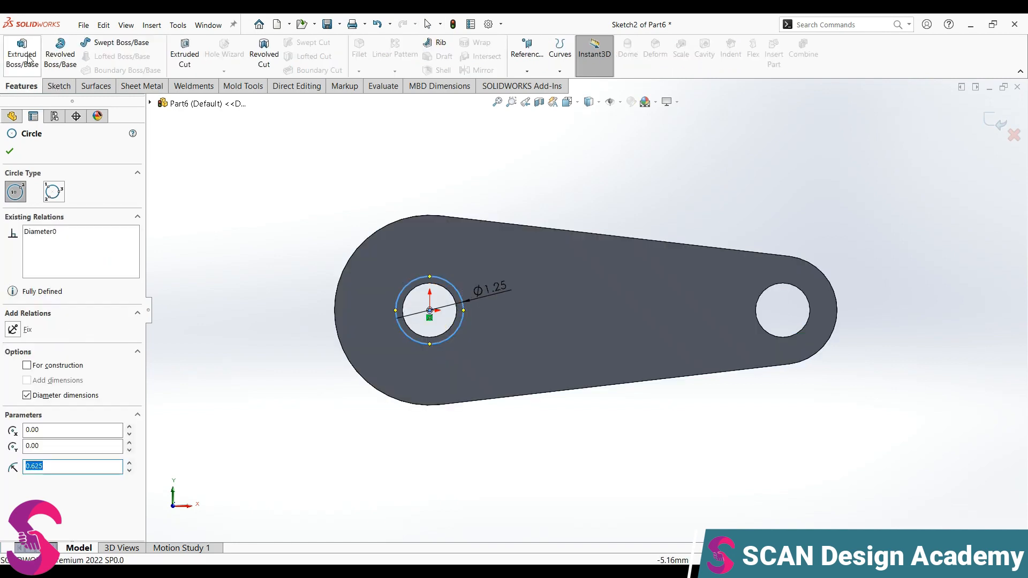
- Cut-extrude the 1.25 mm circle into the arm's front face with a Blind end condition to a depth of 0.25 mm
{"action": "left_click", "coordinate": [185, 54]}
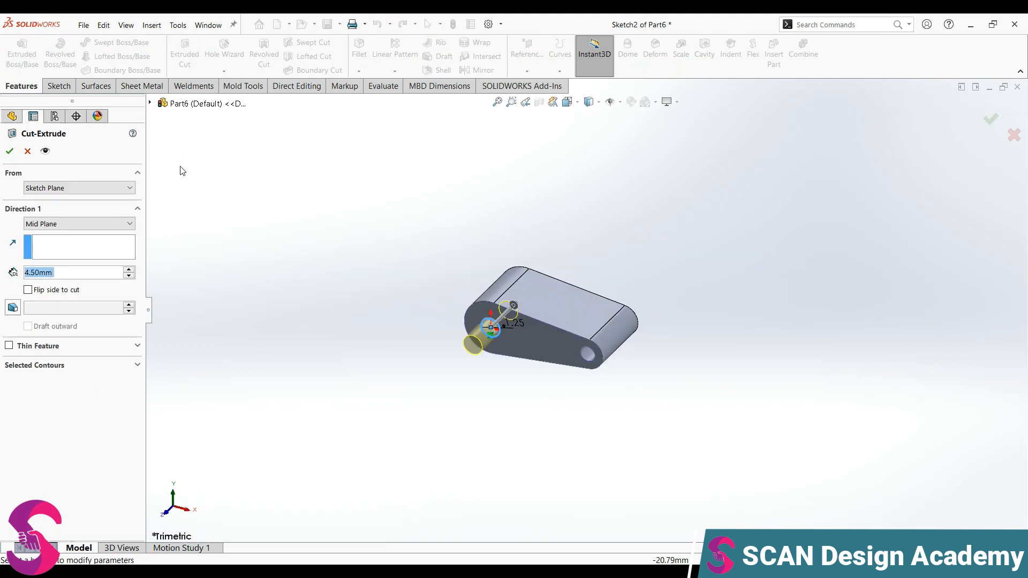
{"action": "left_click", "coordinate": [60, 223]}
{"action": "left_click", "coordinate": [51, 235]}
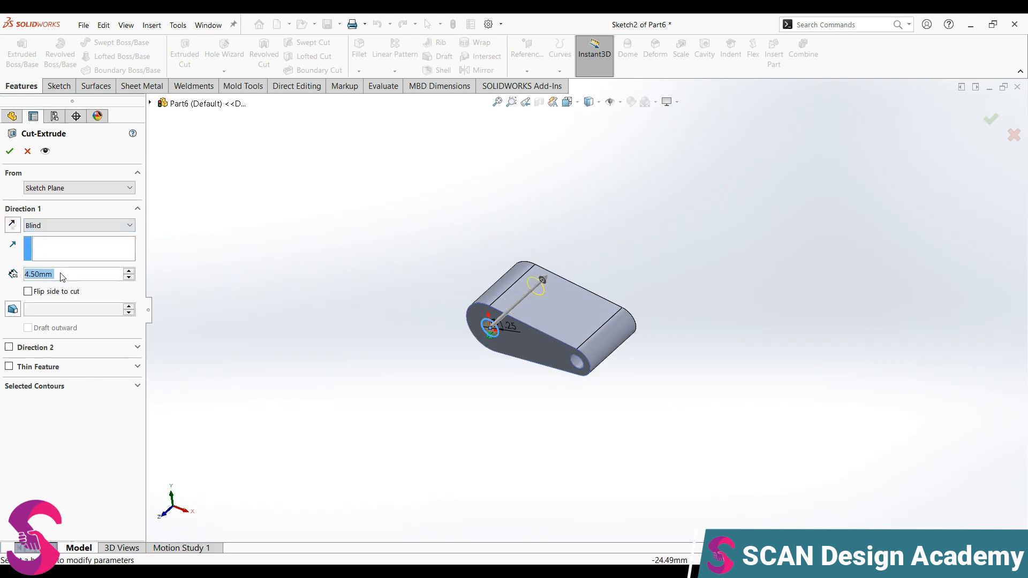
{"action": "type", "text": "0.25"}
{"action": "key", "text": "Return"}
{"action": "scroll", "coordinate": [542, 339], "scroll_direction": "down", "scroll_amount": 8}
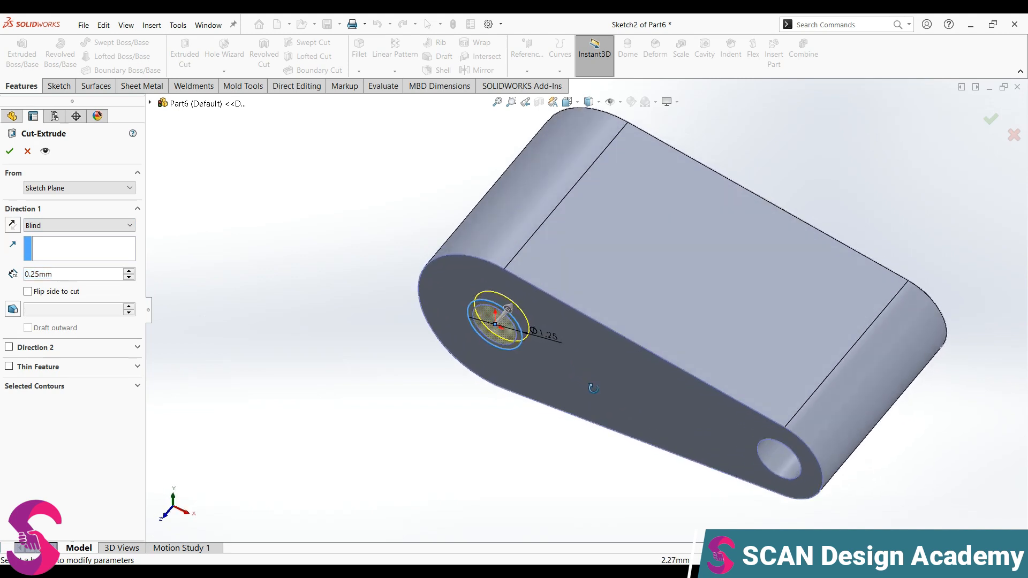
{"action": "left_click", "coordinate": [11, 153]}
{"action": "left_click", "coordinate": [326, 323]}
- Start a sketch on the Top Plane and draw a rectangle about 2.08 mm high, reaching past the arm's small end
{"action": "middle_click_drag", "start_coordinate": [540, 357], "coordinate": [670, 300]}
{"action": "left_click", "coordinate": [43, 251]}
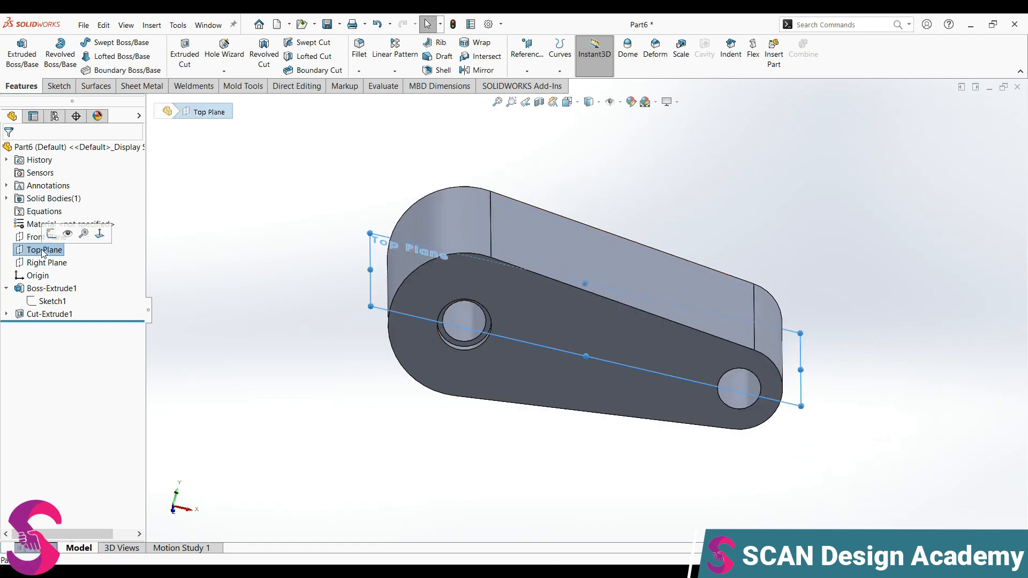
{"action": "left_click", "coordinate": [52, 233]}
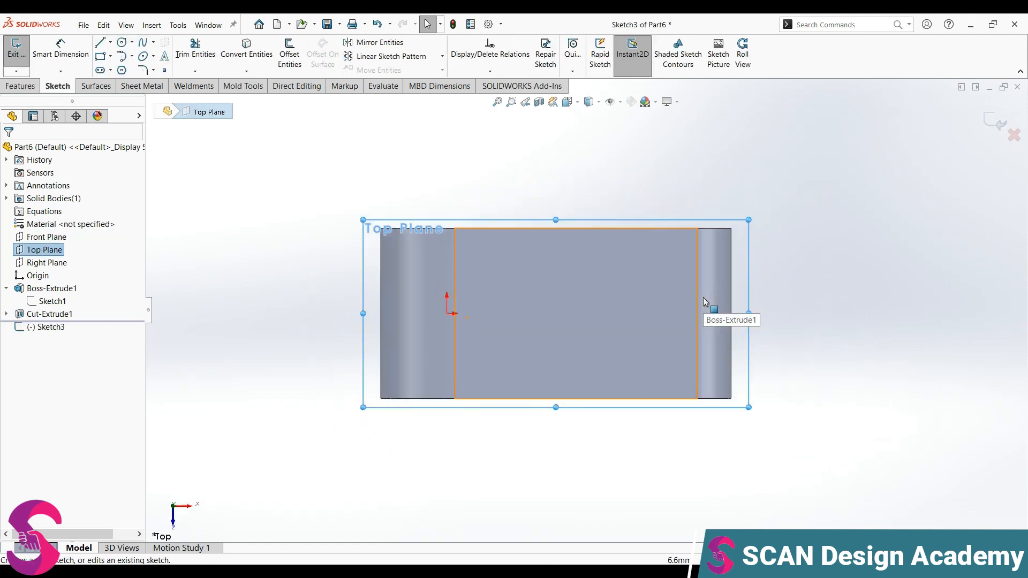
{"action": "left_click", "coordinate": [100, 55]}
{"action": "mouse_move", "coordinate": [447, 270]}
{"action": "left_mouse_down"}
{"action": "mouse_move", "coordinate": [490, 354]}
{"action": "mouse_move", "coordinate": [750, 355]}
{"action": "mouse_move", "coordinate": [766, 365]}
{"action": "left_mouse_up"}
{"action": "key", "text": "Escape"}
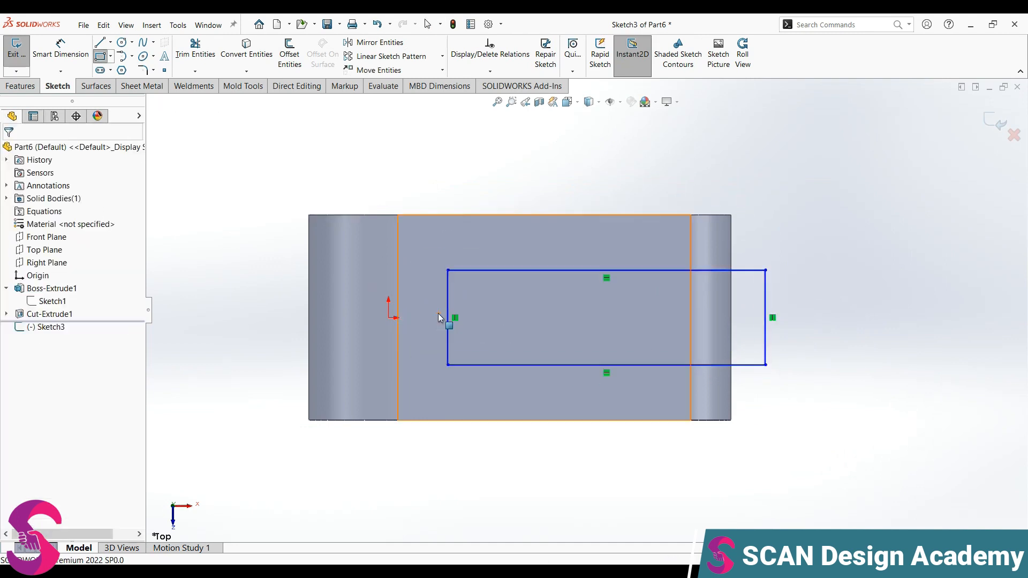
- Add a horizontal relation between the midpoint of the rectangle's inner short side and the origin
{"action": "left_click", "coordinate": [448, 318]}
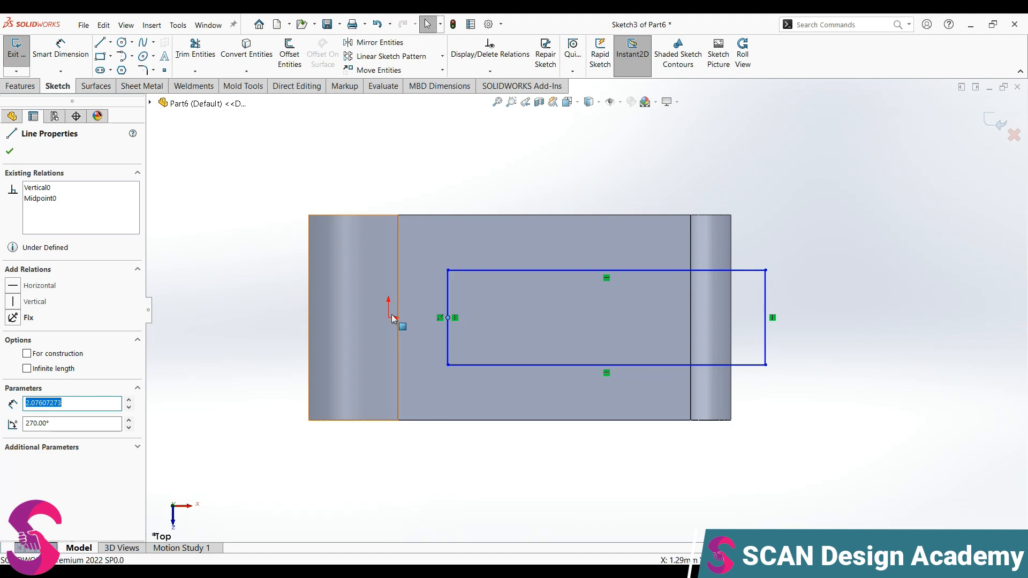
{"action": "left_click", "coordinate": [389, 317], "text": "ctrl"}
{"action": "left_click", "coordinate": [419, 268]}
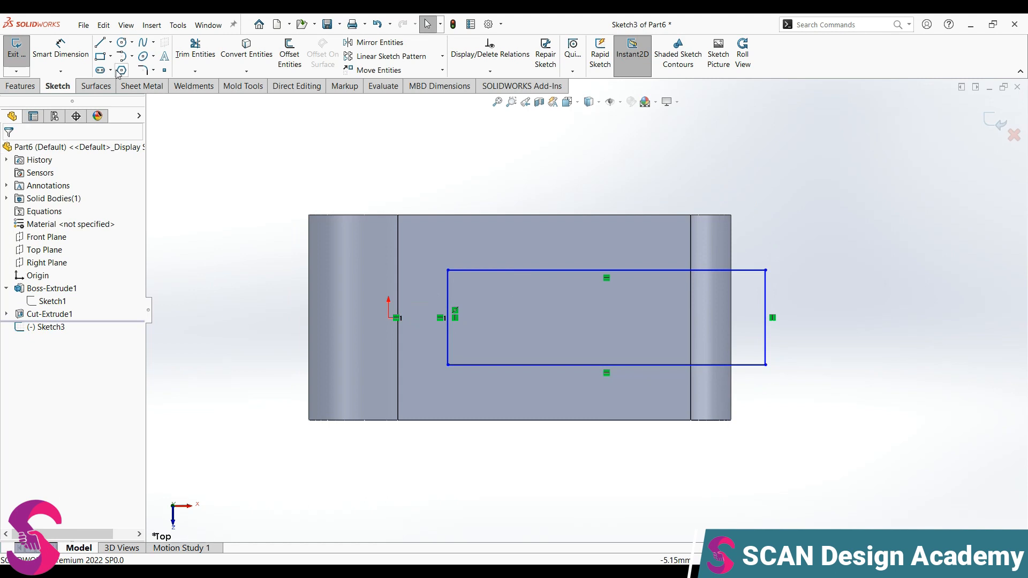
- Draw a circle centred on that side's midpoint through its corner, and trim the side and the circle's inner half to round the slot end
{"action": "left_click", "coordinate": [122, 42]}
{"action": "left_click", "coordinate": [447, 317]}
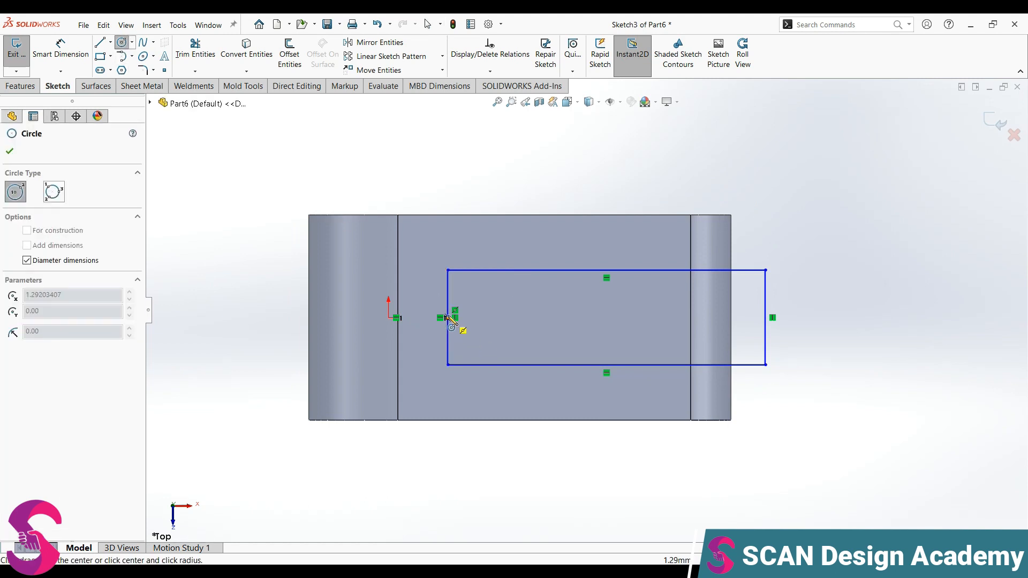
{"action": "left_click", "coordinate": [447, 270]}
{"action": "left_click", "coordinate": [195, 50]}
{"action": "left_click_drag", "start_coordinate": [565, 307], "coordinate": [448, 310]}
{"action": "key", "text": "Escape"}
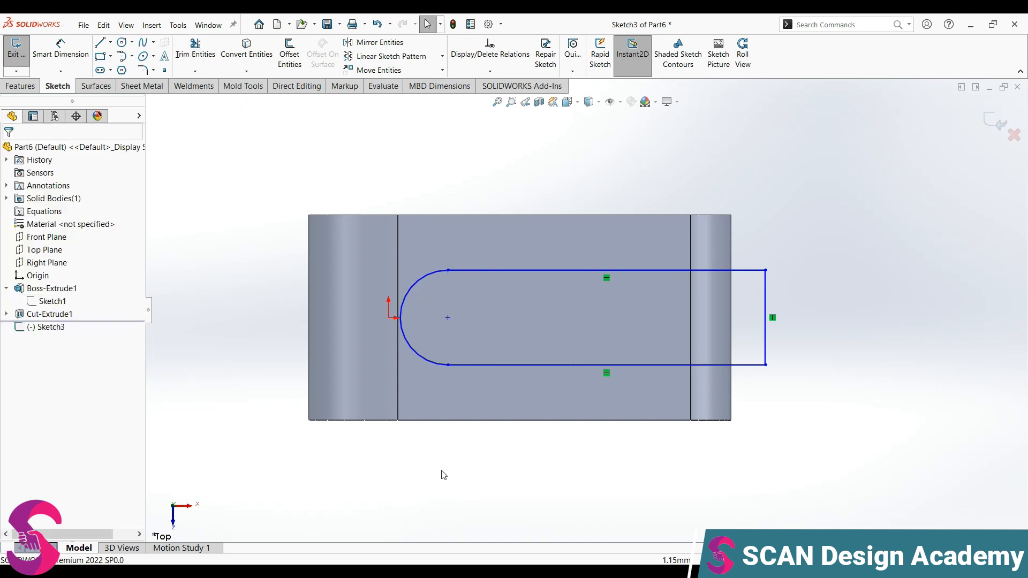
- Dimension the slot's end arc with a radius of 1.125 mm
{"action": "right_click_drag", "start_coordinate": [440, 490], "coordinate": [430, 402]}
{"action": "left_click", "coordinate": [414, 352]}
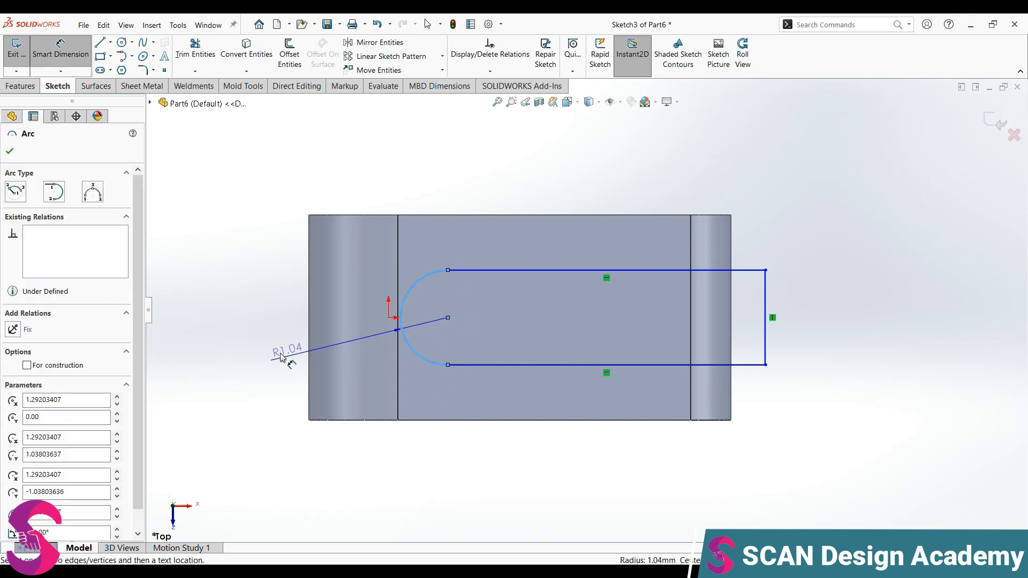
{"action": "left_click", "coordinate": [280, 358]}
{"action": "type", "text": "1.13"}
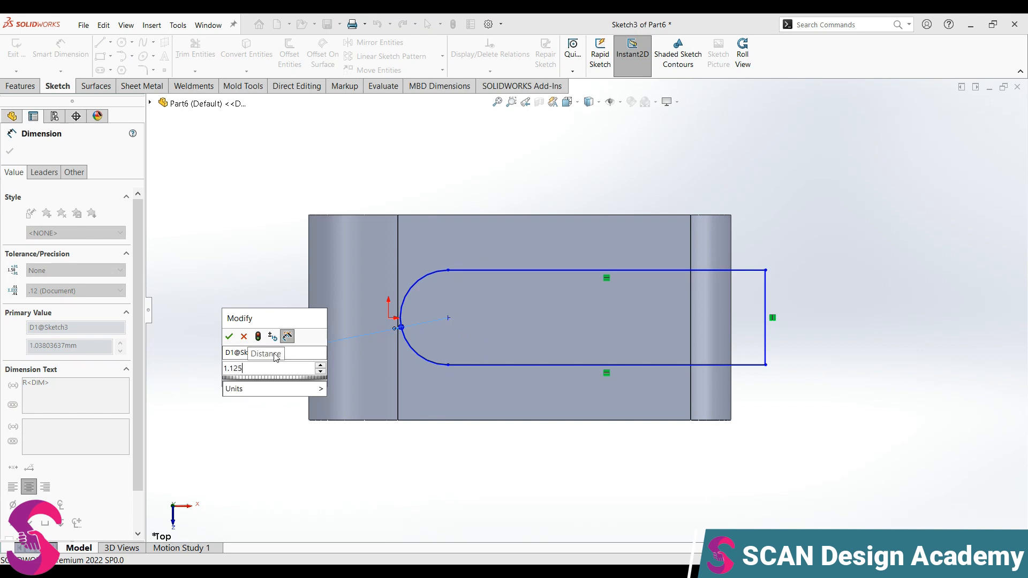
{"action": "key", "text": "Return"}
{"action": "key", "text": "Escape"}
- Align the slot arc's centre horizontally with the origin, and move it to about 2.62 mm from the origin
{"action": "left_click", "coordinate": [447, 314]}
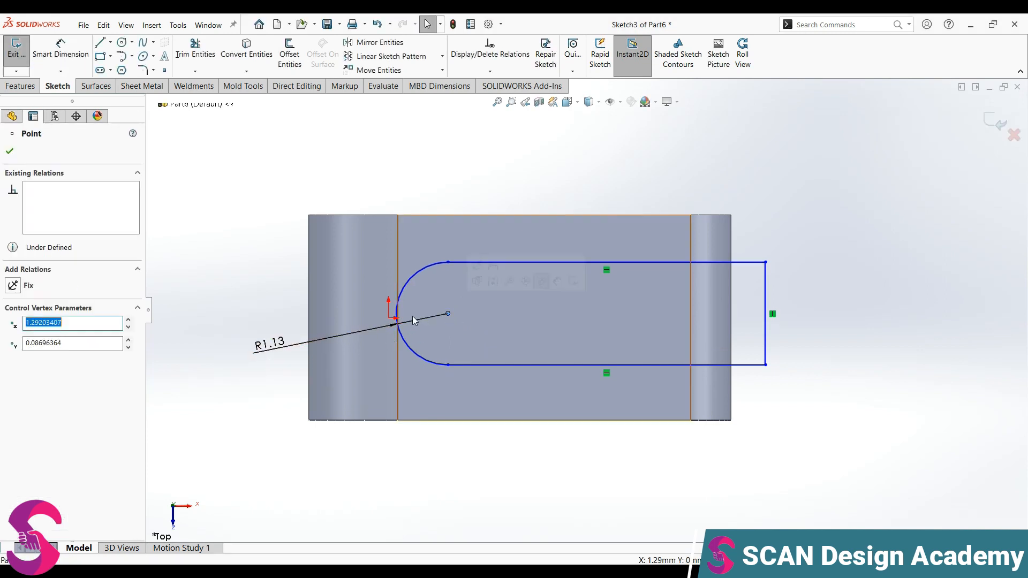
{"action": "left_click", "coordinate": [388, 317], "text": "ctrl"}
{"action": "left_click", "coordinate": [420, 271]}
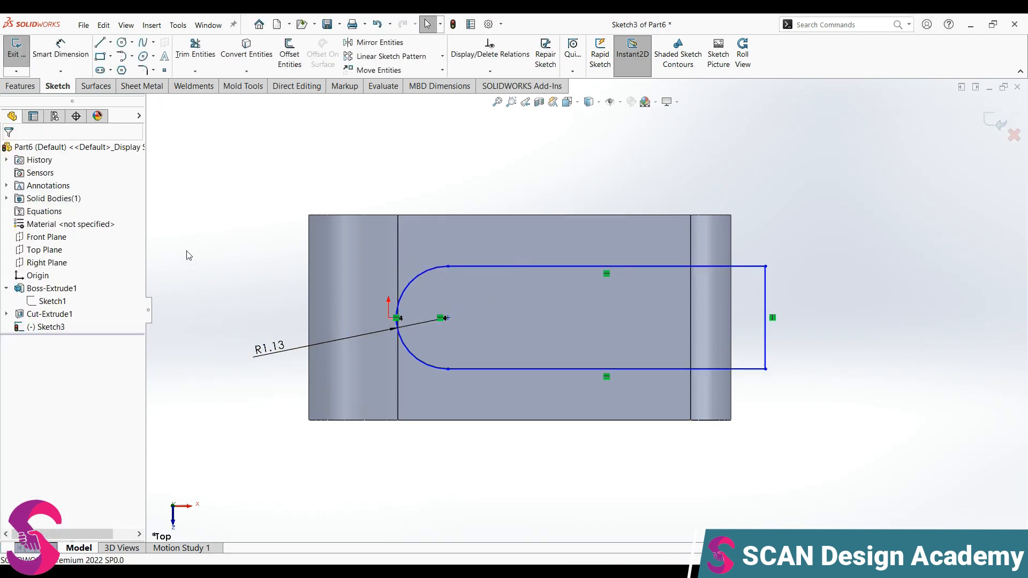
{"action": "left_click_drag", "start_coordinate": [448, 317], "coordinate": [508, 321]}
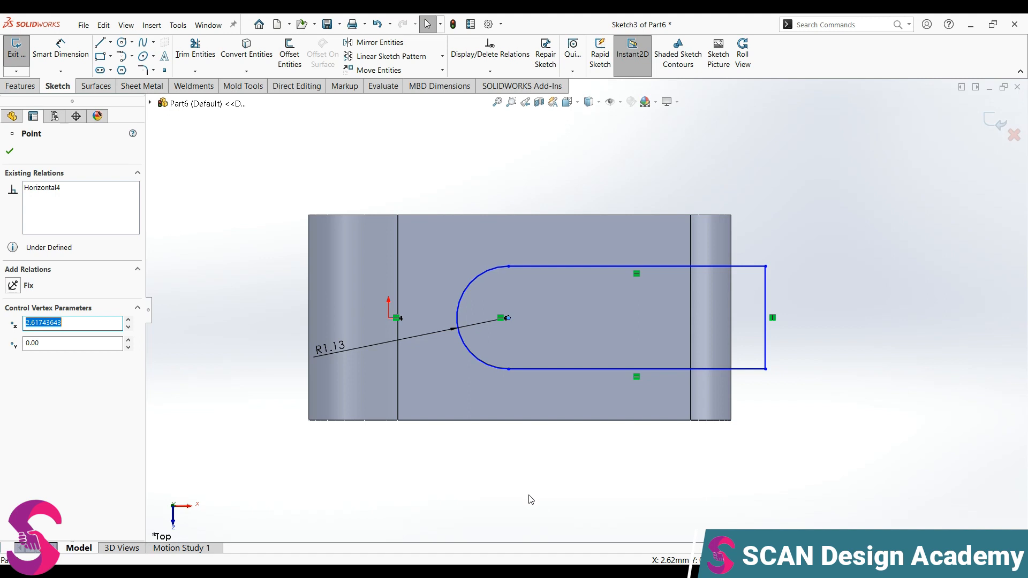
- Dimension the distance from the origin to the nearest point of the slot's arc as 1.5 mm
{"action": "scroll", "coordinate": [508, 459], "scroll_direction": "up", "scroll_amount": 1}
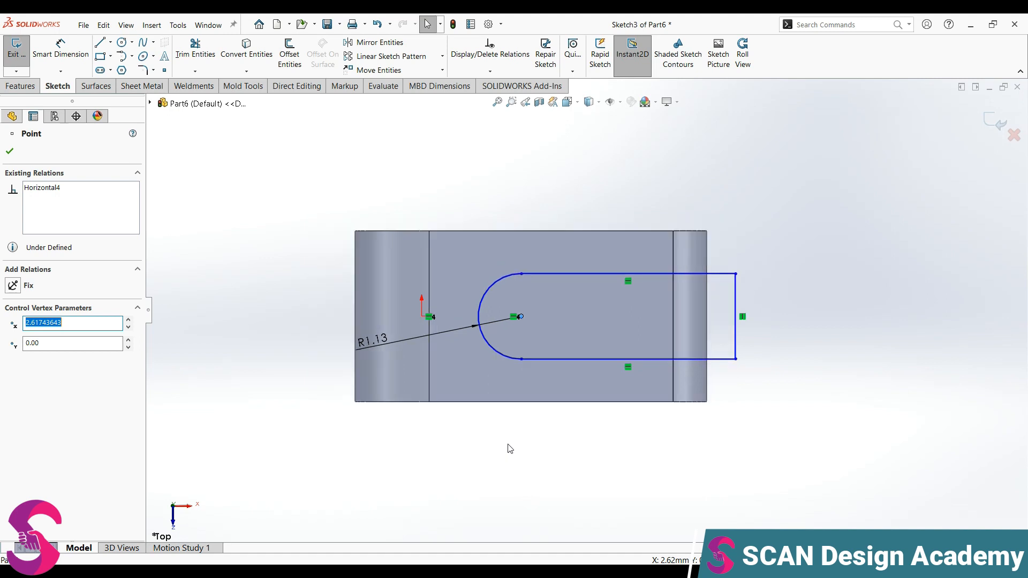
{"action": "scroll", "coordinate": [508, 447], "scroll_direction": "down", "scroll_amount": 1}
{"action": "right_click_drag", "start_coordinate": [515, 468], "coordinate": [509, 417]}
{"action": "left_click", "coordinate": [479, 280]}
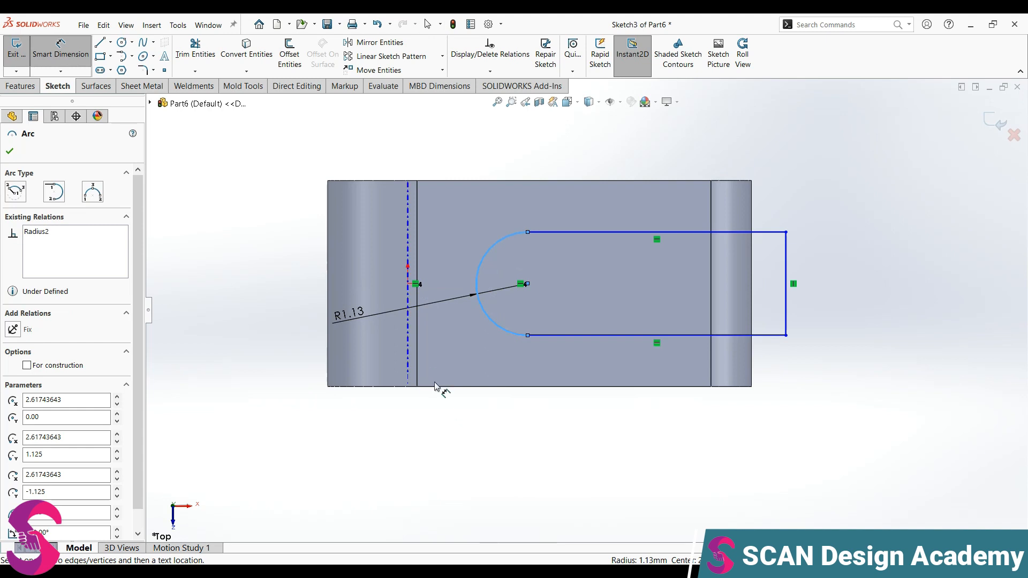
{"action": "left_click", "coordinate": [408, 284]}
{"action": "left_click", "coordinate": [443, 424]}
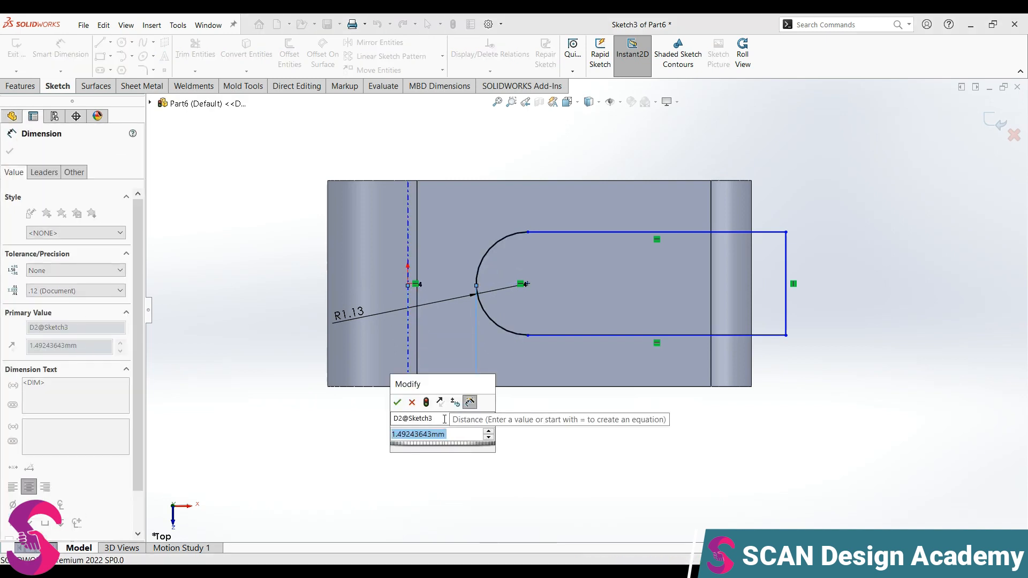
{"action": "type", "text": "1.5"}
{"action": "key", "text": "Return"}
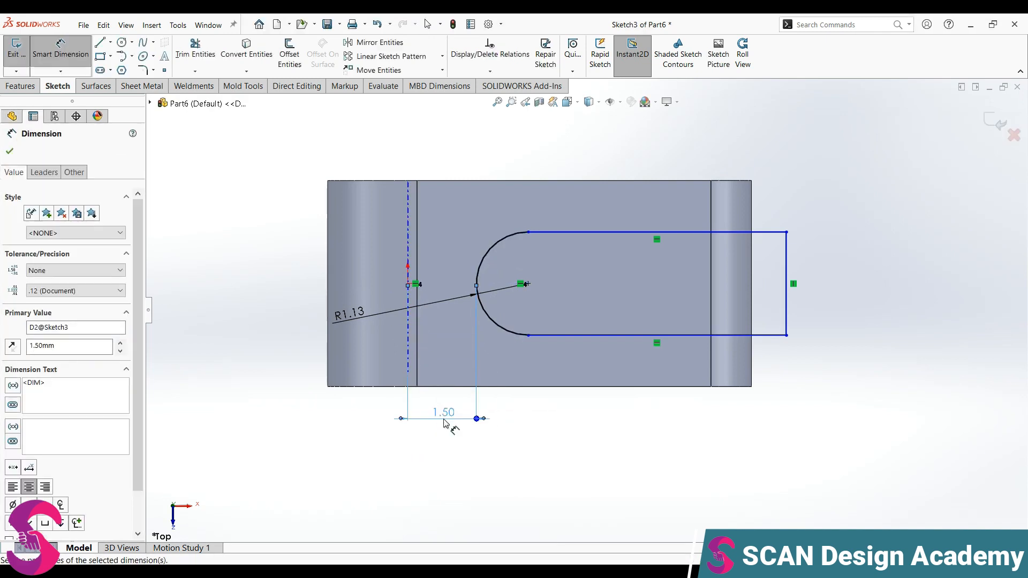
- Dimension the slot's straight side with a length of 5.5 mm
{"action": "left_click", "coordinate": [762, 337]}
{"action": "left_click", "coordinate": [698, 440]}
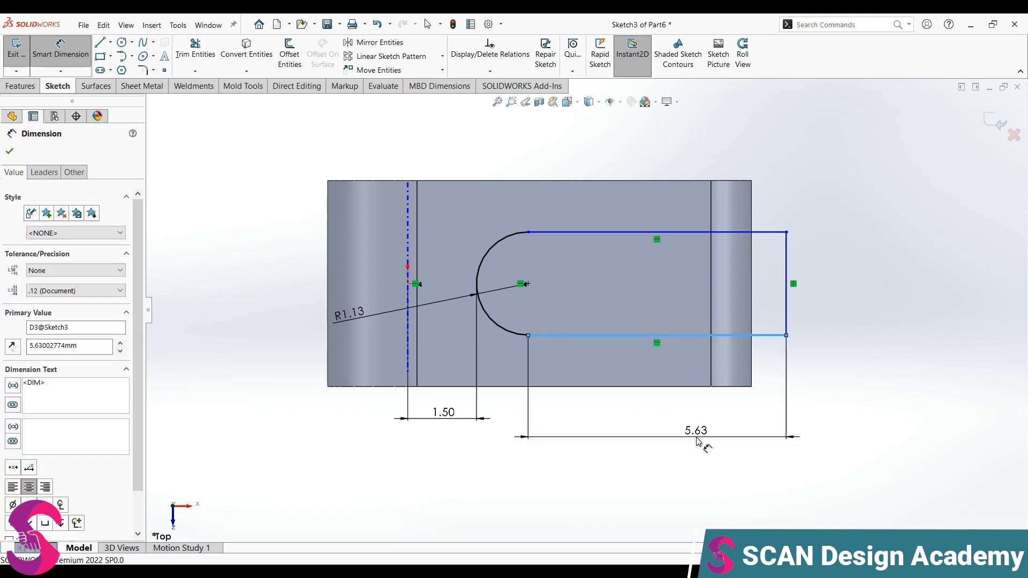
{"action": "type", "text": "5.5"}
{"action": "key", "text": "Return"}
{"action": "key", "text": "Escape"}
- Add tangent relations where the slot's arc meets both of its straight sides
{"action": "left_click", "coordinate": [527, 334]}
{"action": "left_click", "coordinate": [528, 232]}
{"action": "left_click", "coordinate": [558, 183]}
{"action": "left_click", "coordinate": [519, 142]}
- Cut-extrude the slot profile through the arm with the Through All - Both end condition
{"action": "left_click", "coordinate": [20, 85]}
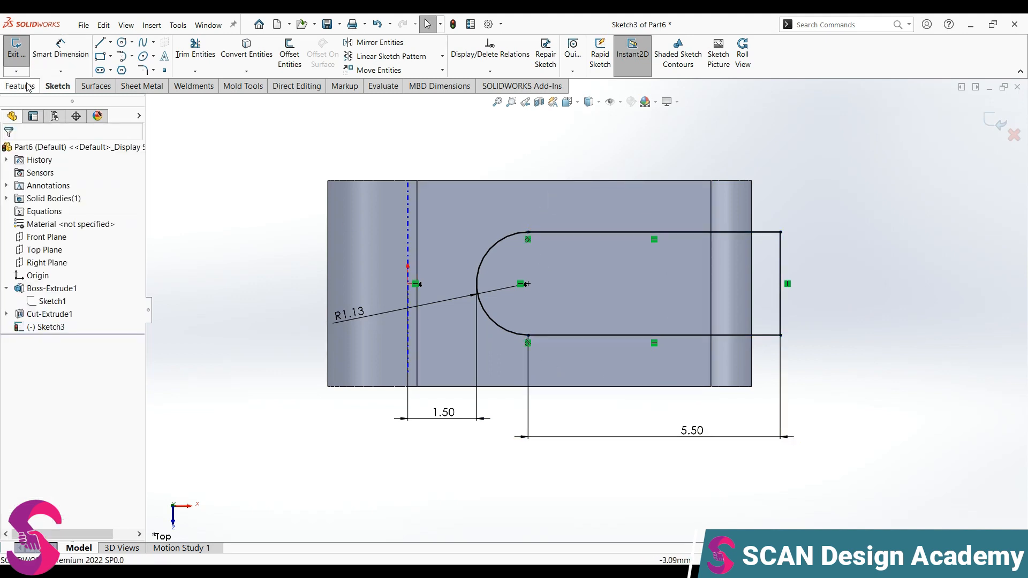
{"action": "left_click", "coordinate": [185, 54]}
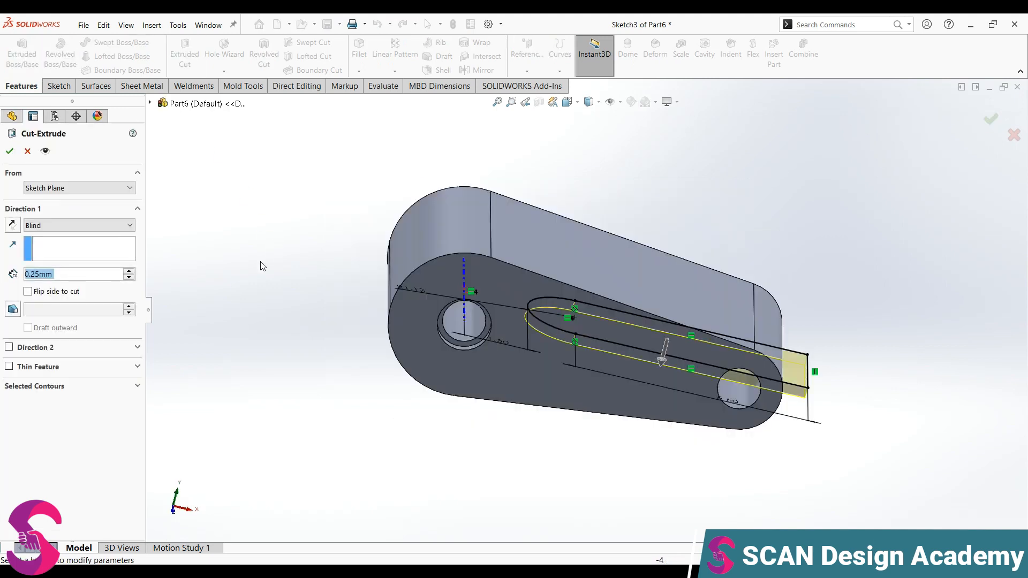
{"action": "left_click", "coordinate": [32, 226]}
{"action": "left_click", "coordinate": [48, 253]}
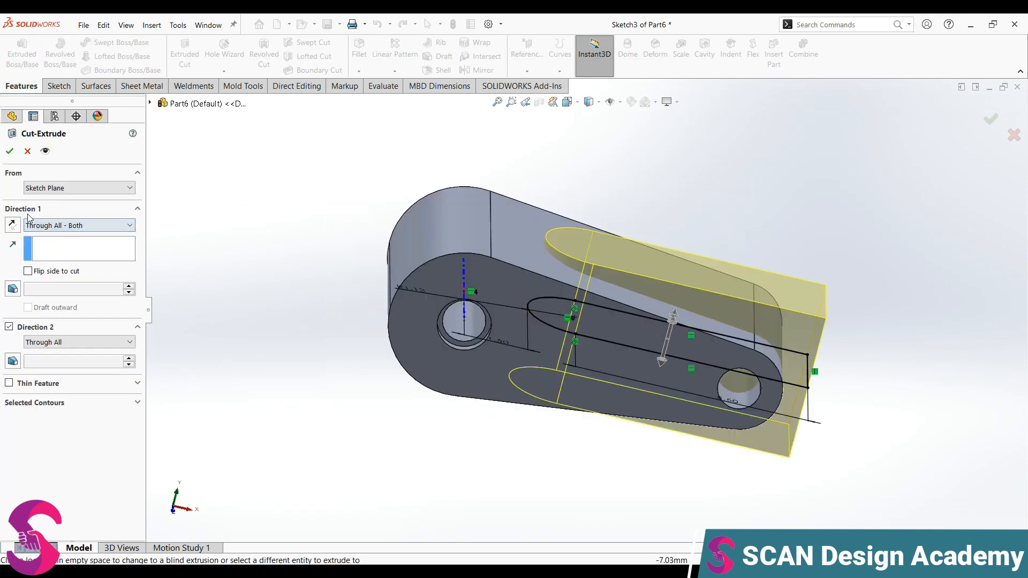
{"action": "left_click", "coordinate": [9, 151]}
- Show the model with Hidden Lines Visible and examine the slot from the front and at an angle
{"action": "middle_click_drag", "start_coordinate": [265, 304], "coordinate": [430, 341]}
{"action": "left_click", "coordinate": [599, 105]}
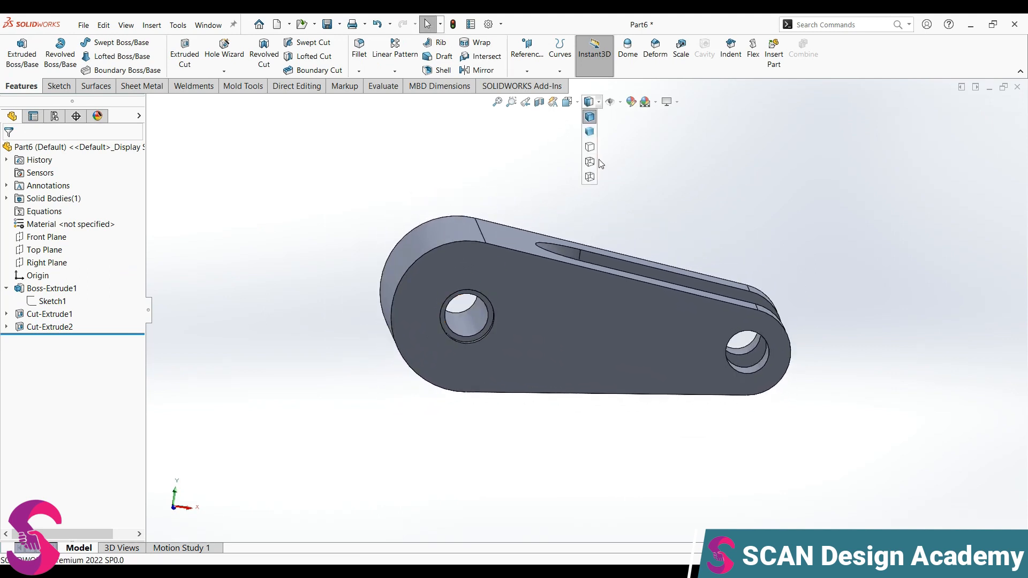
{"action": "left_click", "coordinate": [596, 160]}
{"action": "middle_click_drag", "start_coordinate": [713, 291], "coordinate": [697, 265]}
{"action": "key", "text": "space"}
{"action": "left_click", "coordinate": [440, 370]}
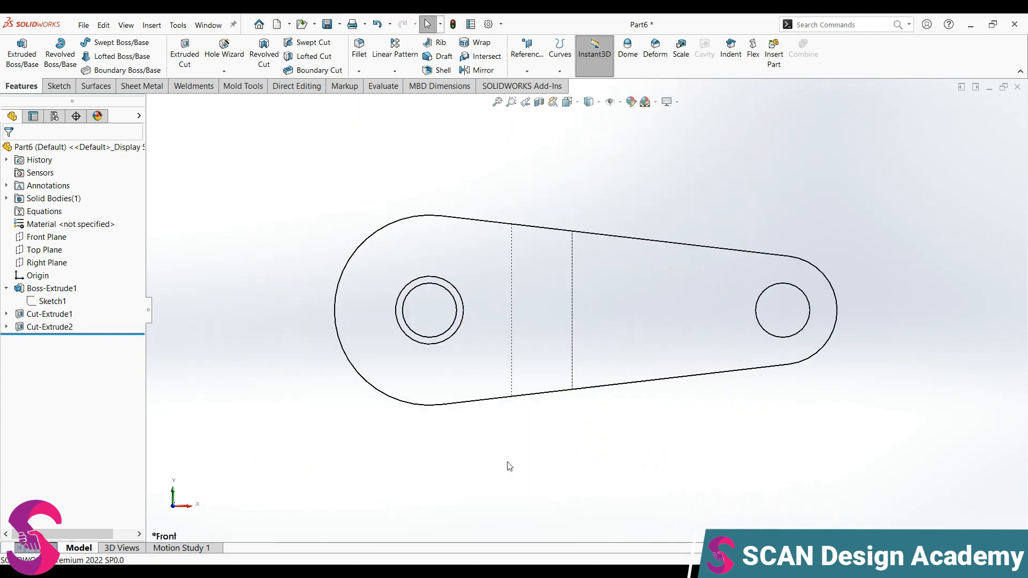
{"action": "middle_click_drag", "start_coordinate": [546, 385], "coordinate": [560, 427]}
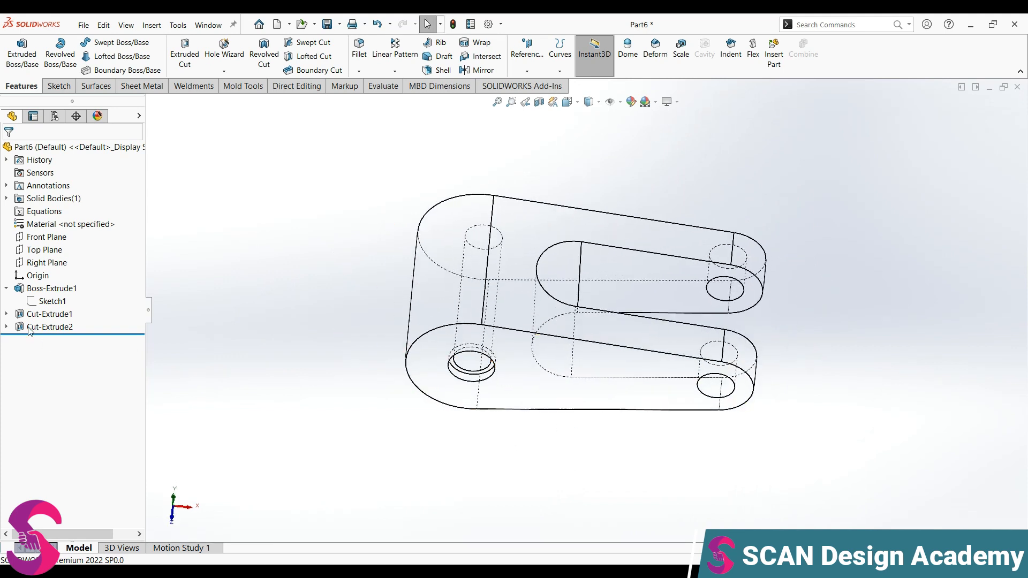
- Expand the slot cut's feature contents and return the display style to Shaded With Edges
{"action": "left_click", "coordinate": [6, 327]}
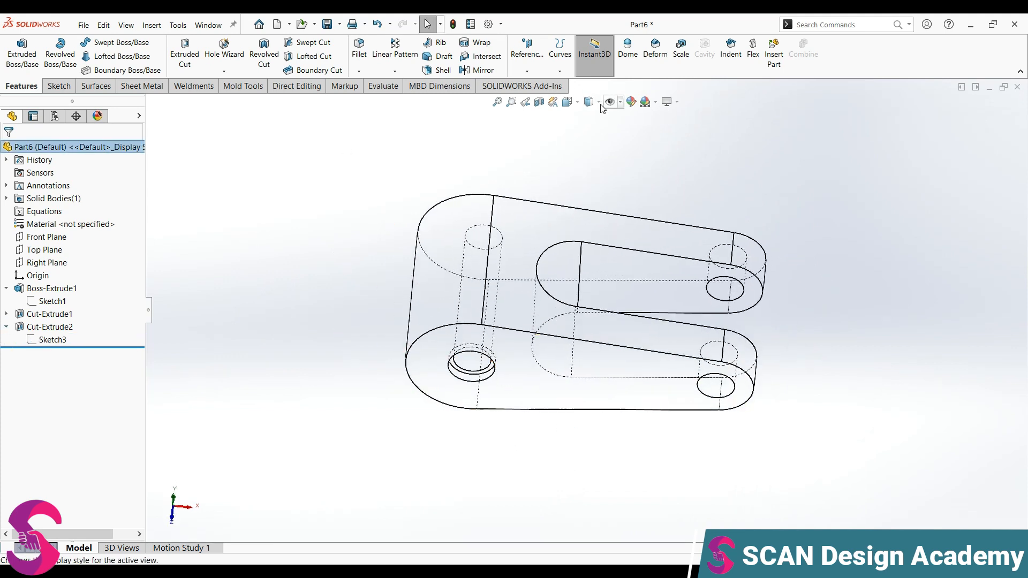
{"action": "left_click", "coordinate": [599, 101]}
{"action": "left_click", "coordinate": [599, 103]}
{"action": "left_click", "coordinate": [598, 102]}
{"action": "left_click", "coordinate": [591, 116]}
{"action": "scroll", "coordinate": [534, 275], "scroll_direction": "down", "scroll_amount": 2}
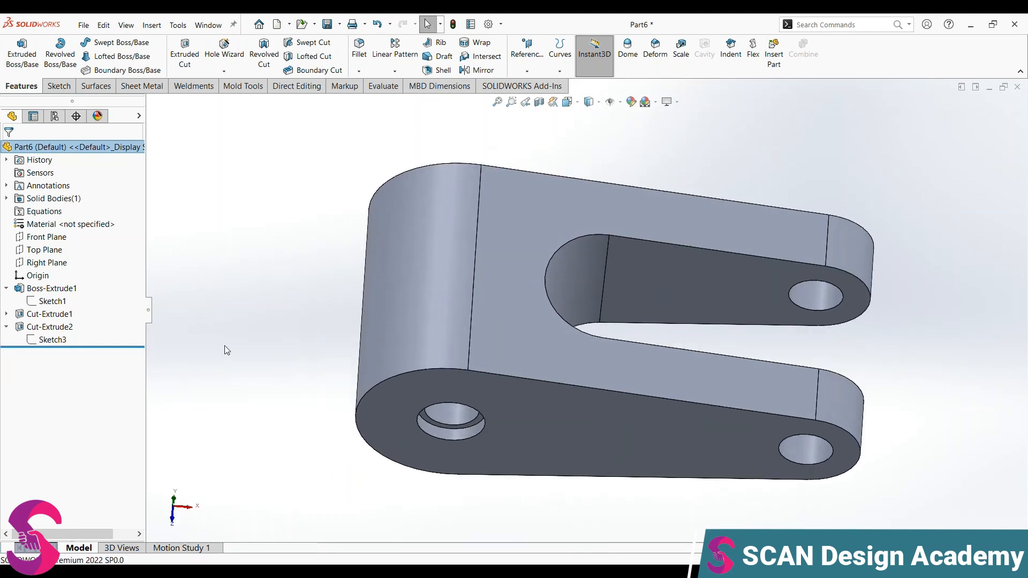
- Edit the slot cut's sketch to set the distance from the origin to the arc to 1.125 mm, and rebuild the part
{"action": "left_click", "coordinate": [42, 340]}
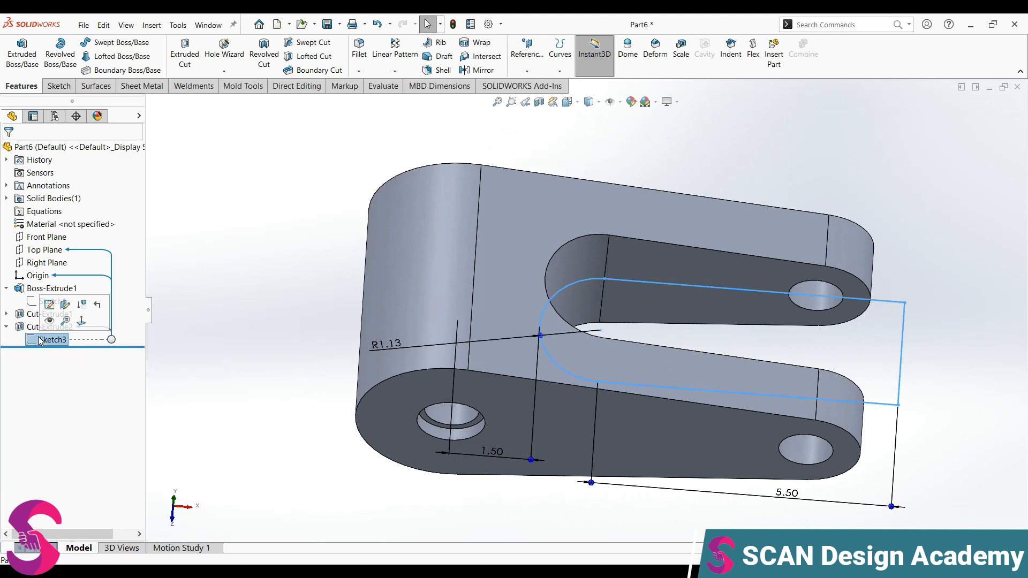
{"action": "left_click", "coordinate": [49, 304]}
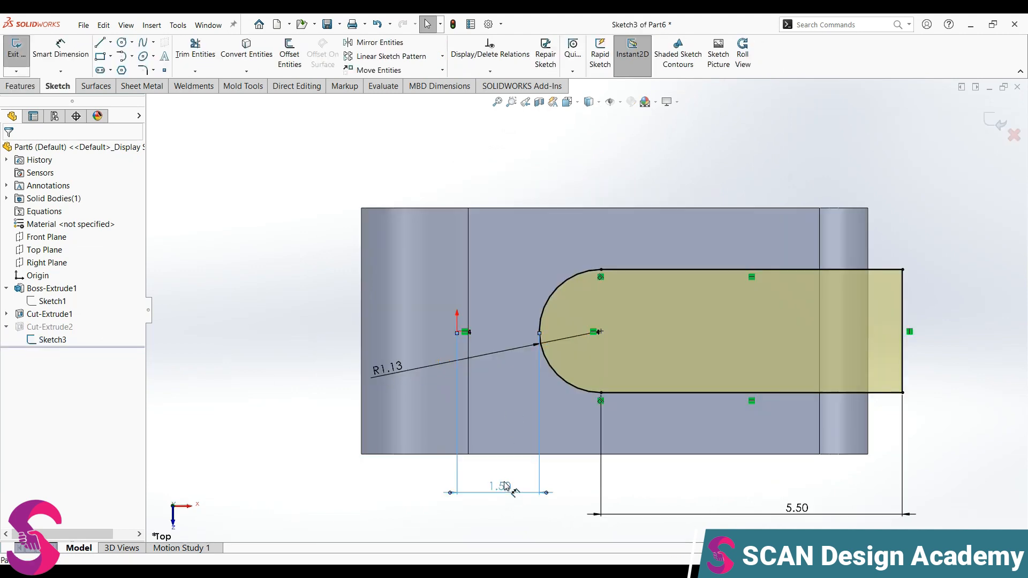
{"action": "double_click", "coordinate": [506, 486]}
{"action": "type", "text": "1.125"}
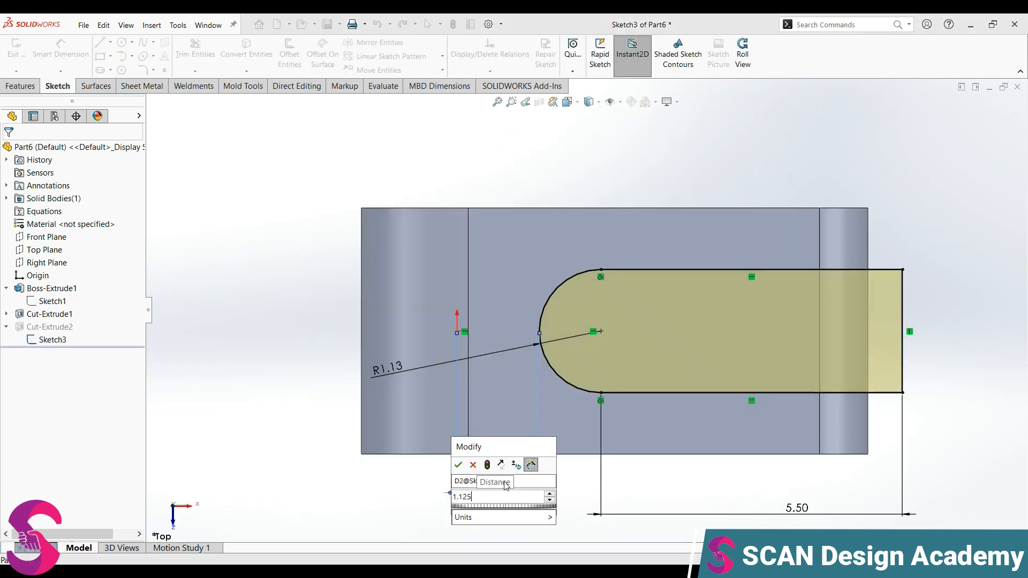
{"action": "key", "text": "Return"}
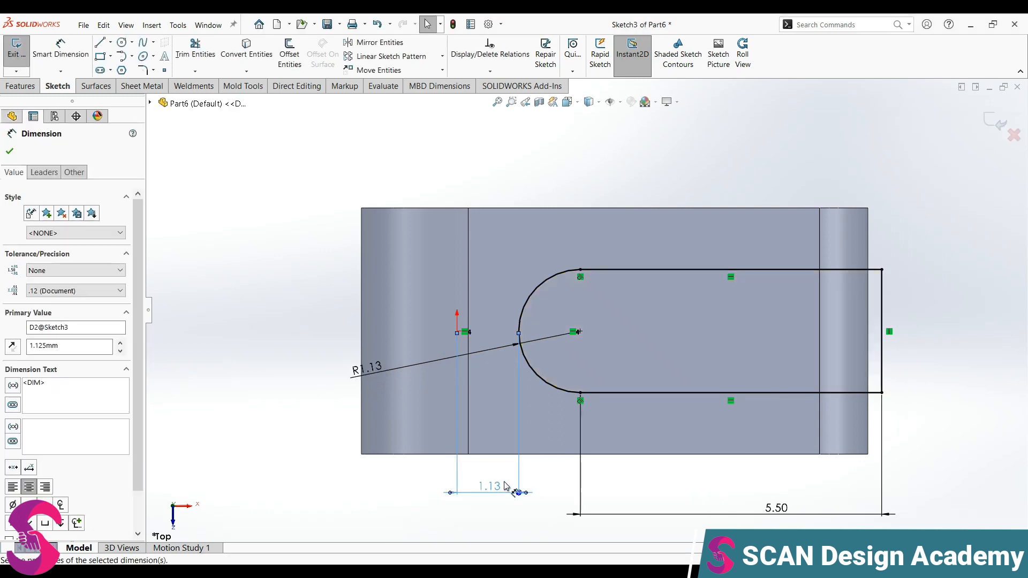
{"action": "left_click", "coordinate": [23, 63]}
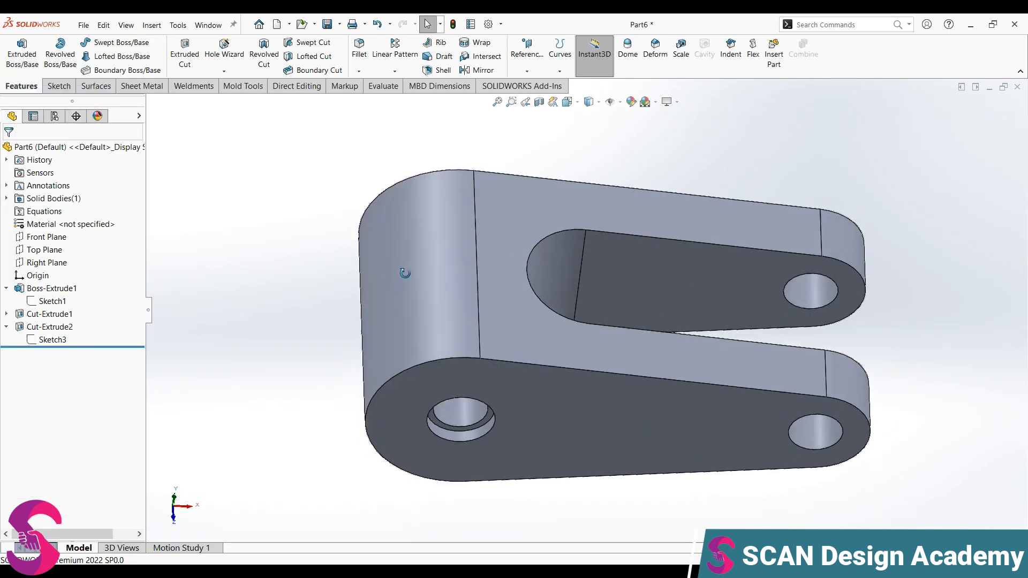
- On the Front Plane, sketch a line from the origin about 4.5 mm long, slanting at about 136° past the large rounded end
{"action": "left_click", "coordinate": [46, 237]}
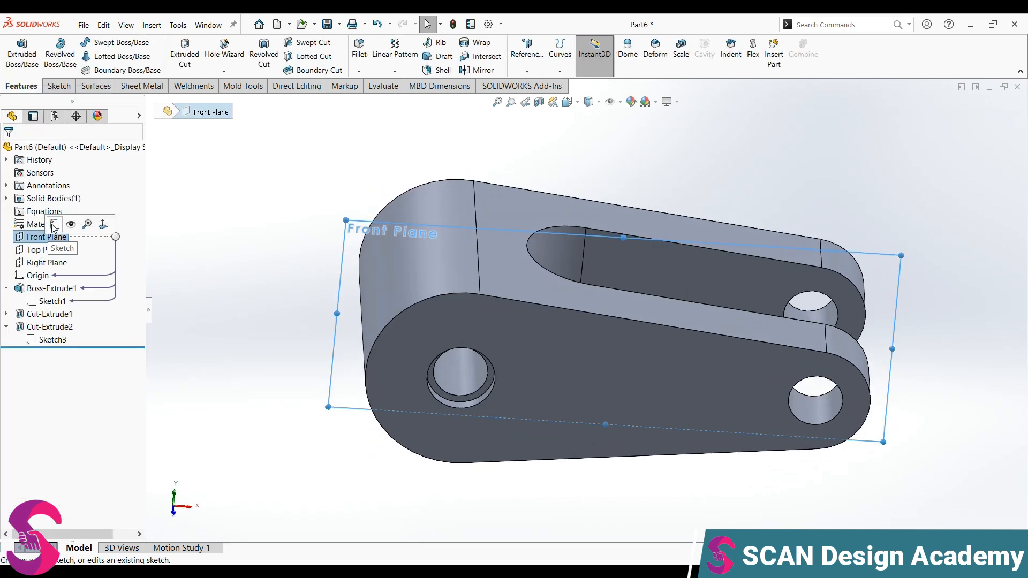
{"action": "left_click", "coordinate": [55, 224]}
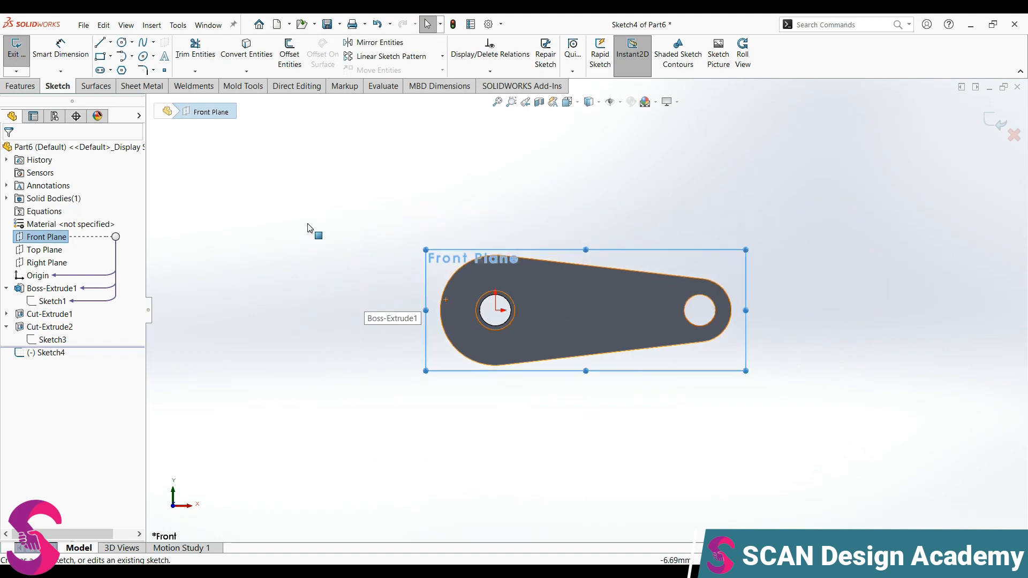
{"action": "left_click", "coordinate": [100, 42]}
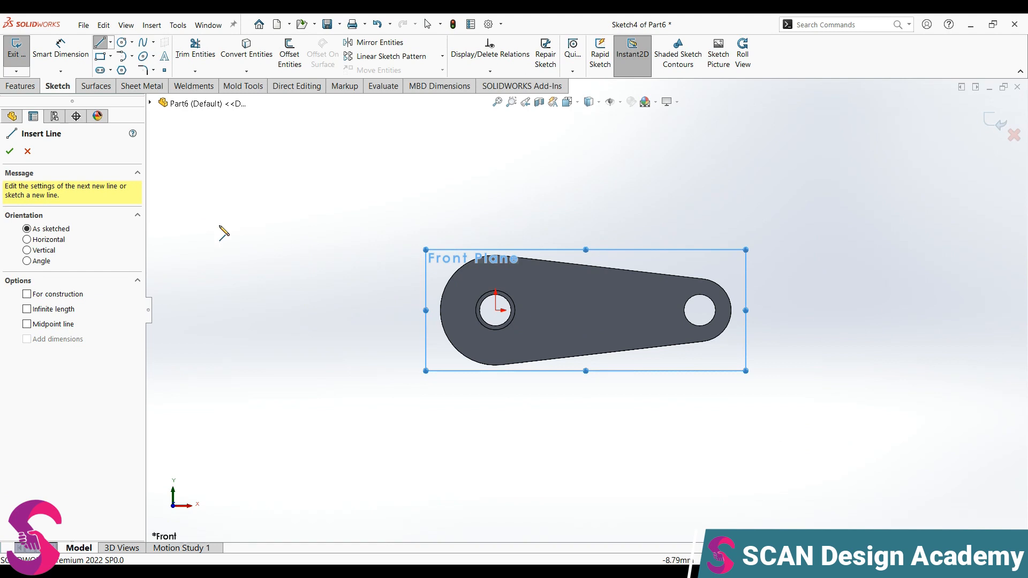
{"action": "left_click", "coordinate": [495, 310]}
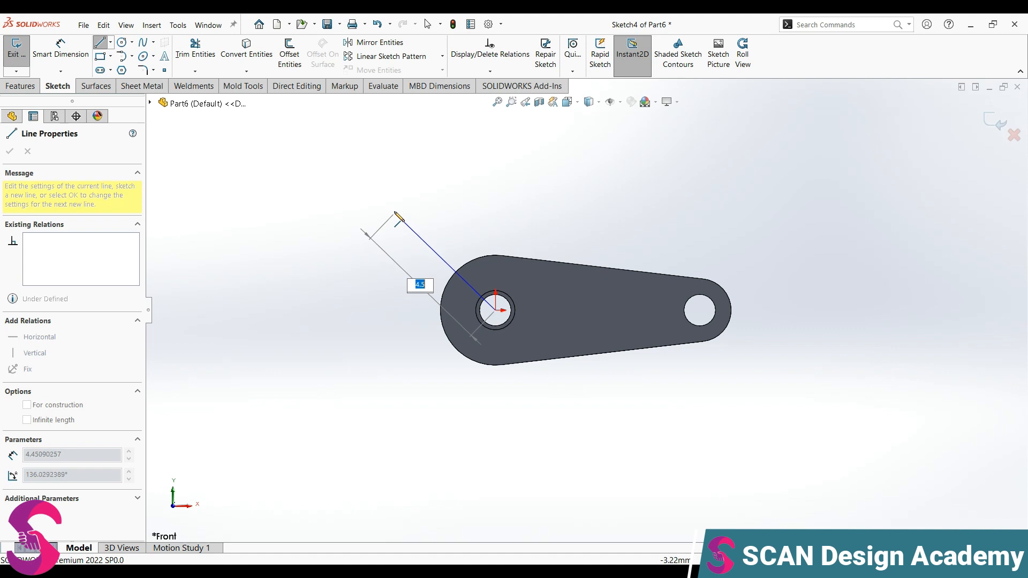
{"action": "key", "text": "Return"}
{"action": "key", "text": "Escape"}
- Add a horizontal line about 1.6 mm long from the origin towards the small end and make it construction geometry
{"action": "key", "text": "l"}
{"action": "left_click", "coordinate": [495, 310]}
{"action": "left_click", "coordinate": [546, 310]}
{"action": "key", "text": "Escape"}
{"action": "left_click", "coordinate": [532, 311]}
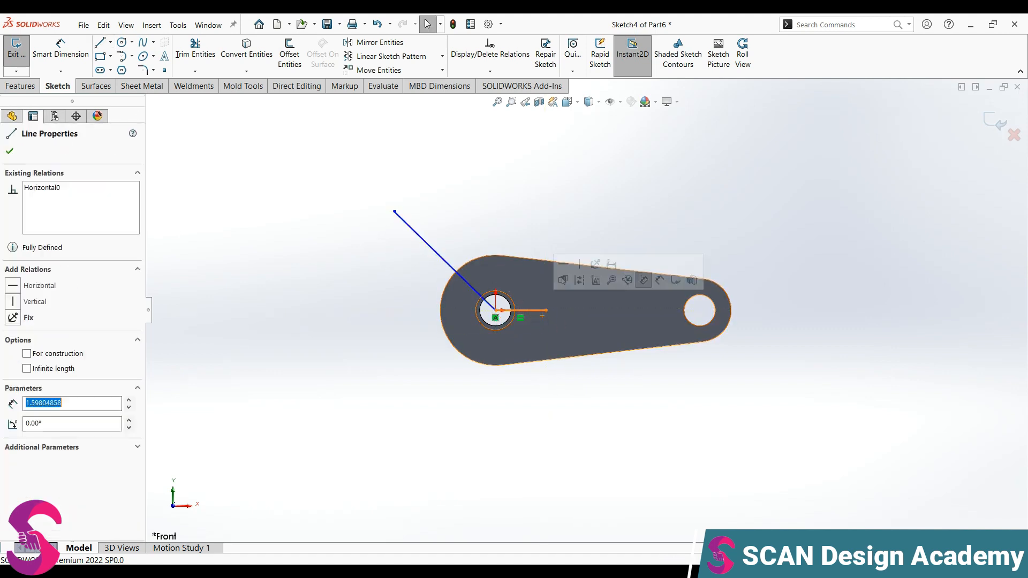
{"action": "left_click", "coordinate": [581, 285]}
- Dimension the angle between the slanted line and the extension of the horizontal construction line as 45°
{"action": "key", "text": "d"}
{"action": "left_click", "coordinate": [477, 295]}
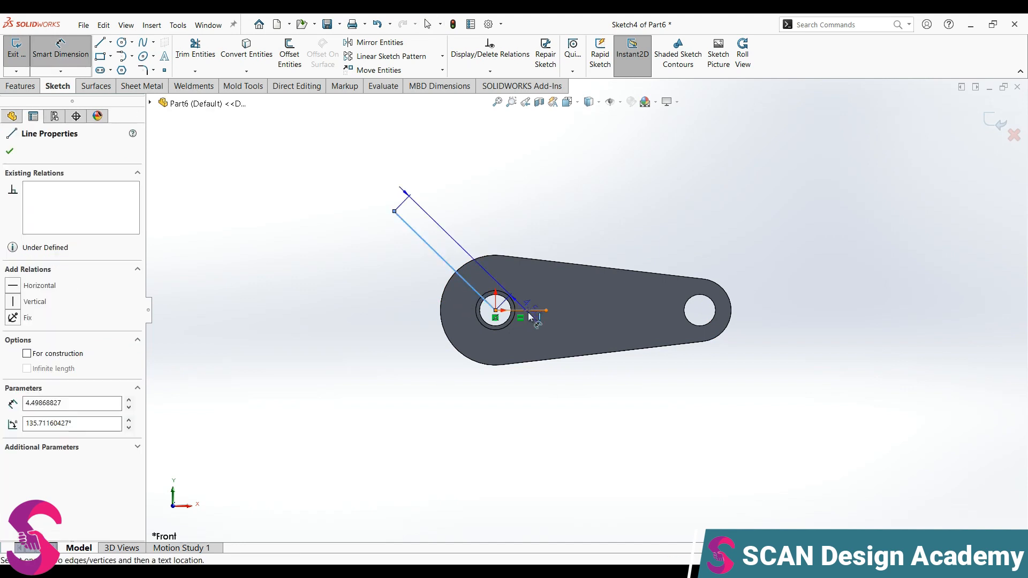
{"action": "left_click", "coordinate": [530, 310]}
{"action": "left_click", "coordinate": [380, 303]}
{"action": "type", "text": "45"}
{"action": "key", "text": "Return"}
{"action": "scroll", "coordinate": [378, 300], "scroll_direction": "down", "scroll_amount": 3}
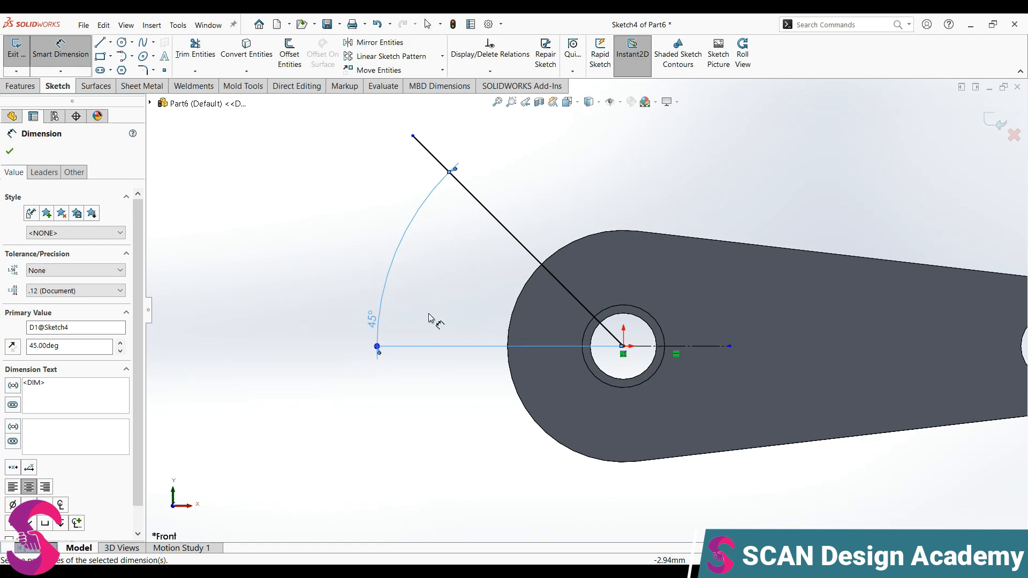
{"action": "key", "text": "Escape"}
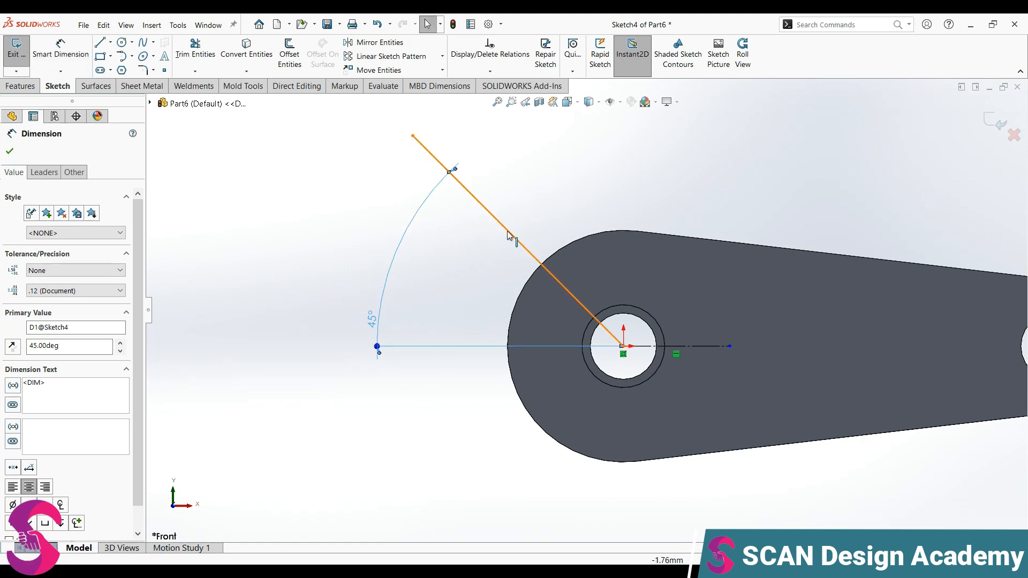
- Dimension the slanted line's length as 3 mm
{"action": "right_click_drag", "start_coordinate": [453, 320], "coordinate": [452, 304]}
{"action": "left_click", "coordinate": [506, 235]}
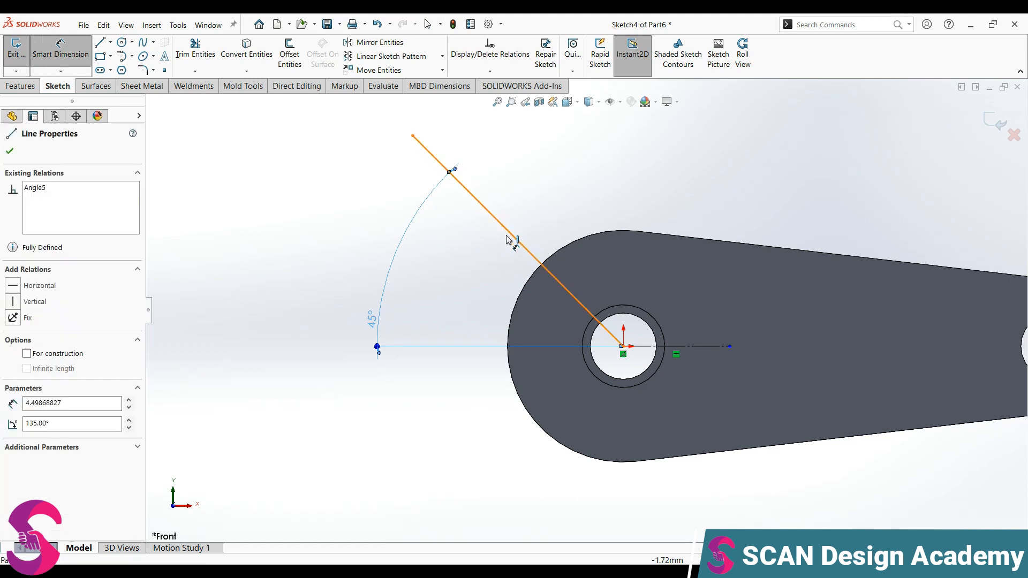
{"action": "left_click", "coordinate": [470, 300]}
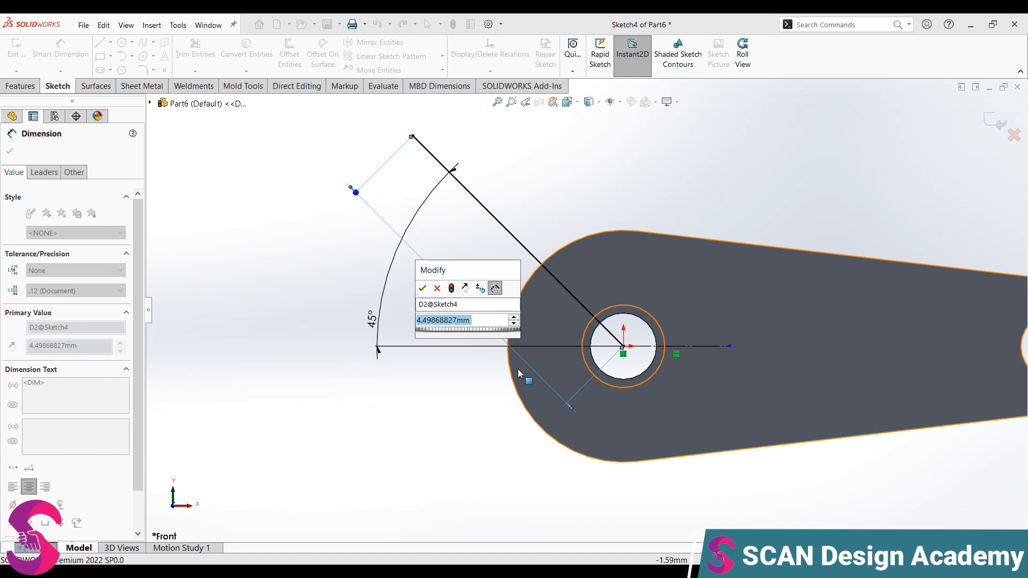
{"action": "type", "text": "3"}
{"action": "key", "text": "Return"}
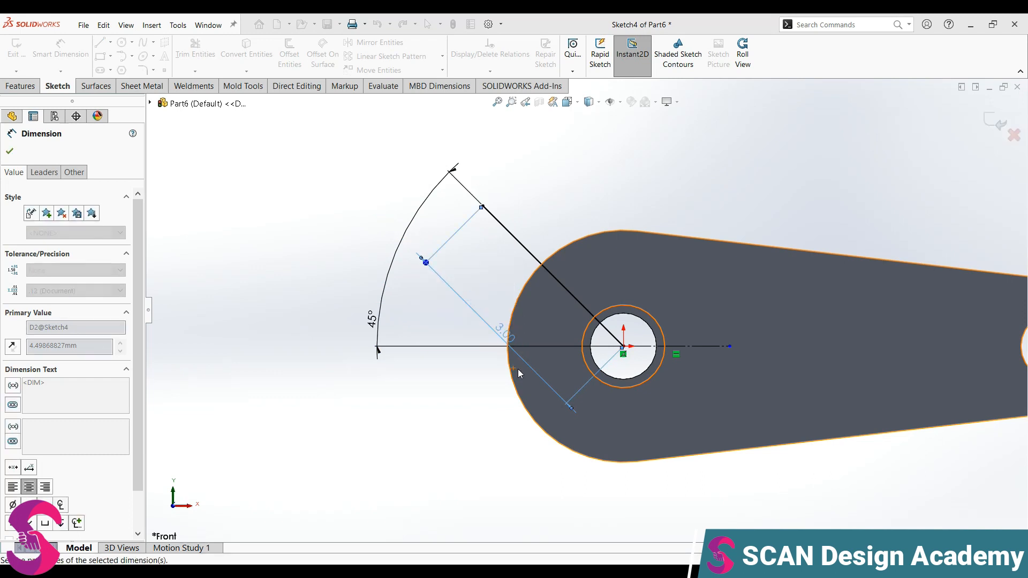
- Set the slanted line's length dimension to 4.5 mm
{"action": "scroll", "coordinate": [586, 309], "scroll_direction": "up", "scroll_amount": 3}
{"action": "scroll", "coordinate": [698, 303], "scroll_direction": "down", "scroll_amount": 3}
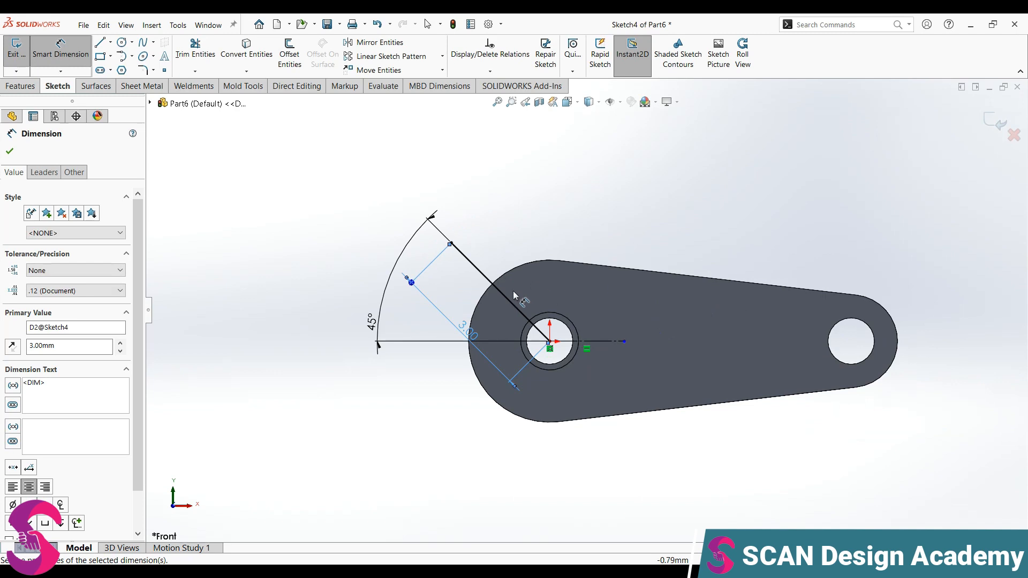
{"action": "double_click", "coordinate": [471, 328]}
{"action": "type", "text": "4.5"}
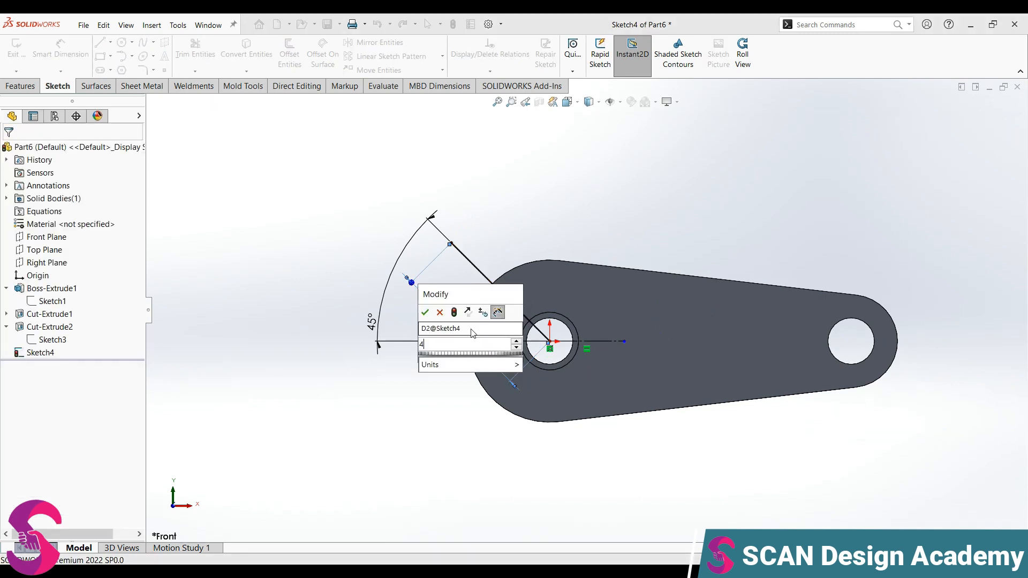
{"action": "key", "text": "Return"}
{"action": "scroll", "coordinate": [529, 332], "scroll_direction": "down", "scroll_amount": 3}
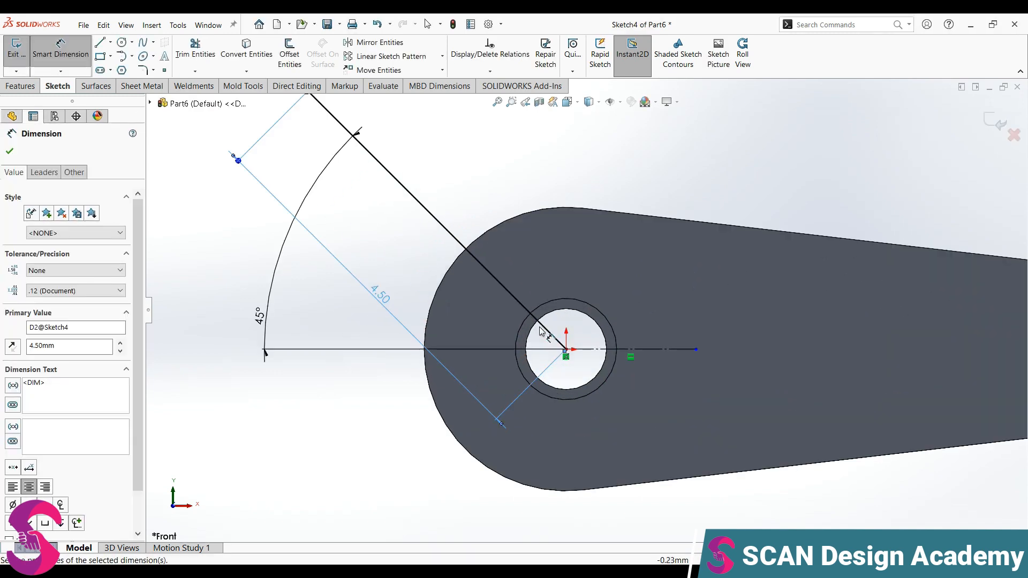
- Convert the outer arc edge of the large rounded end into the sketch
{"action": "key", "text": "Escape"}
{"action": "left_click", "coordinate": [252, 54]}
{"action": "left_click", "coordinate": [495, 234]}
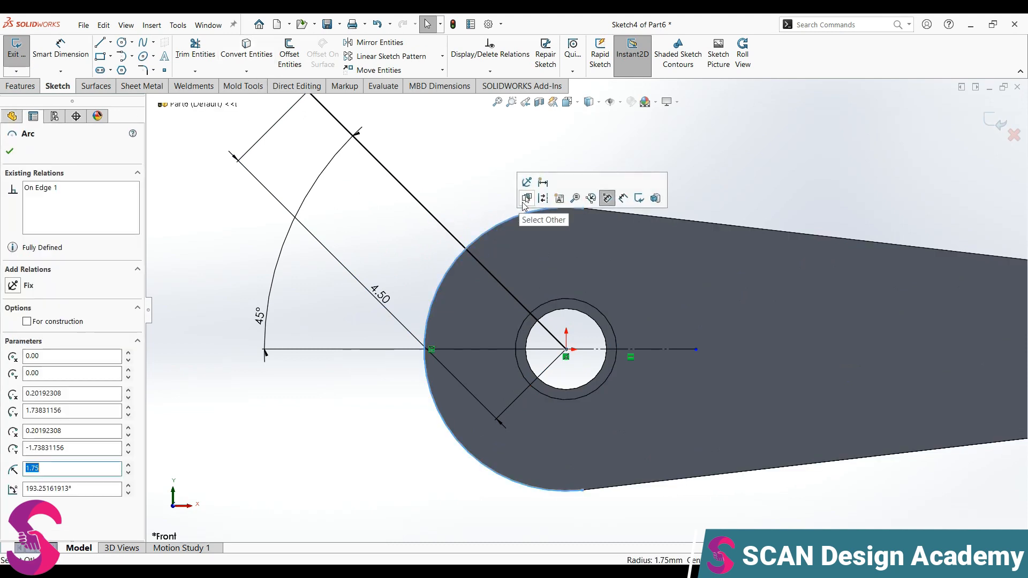
{"action": "key", "text": "Escape"}
- Power trim the slanted line between the converted arc and the origin, keeping the trimmed portion as construction geometry
{"action": "left_click", "coordinate": [195, 71]}
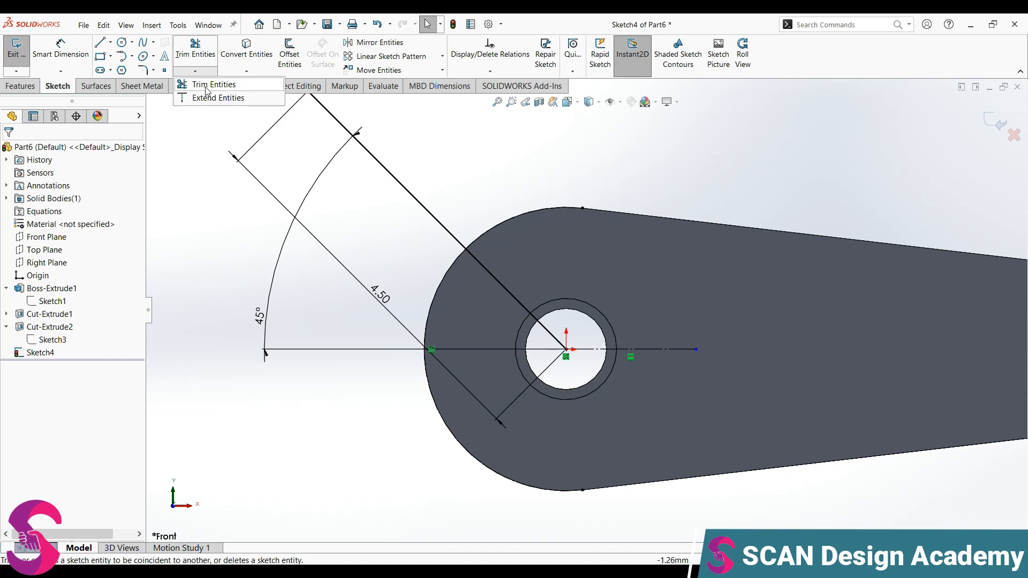
{"action": "left_click", "coordinate": [209, 84]}
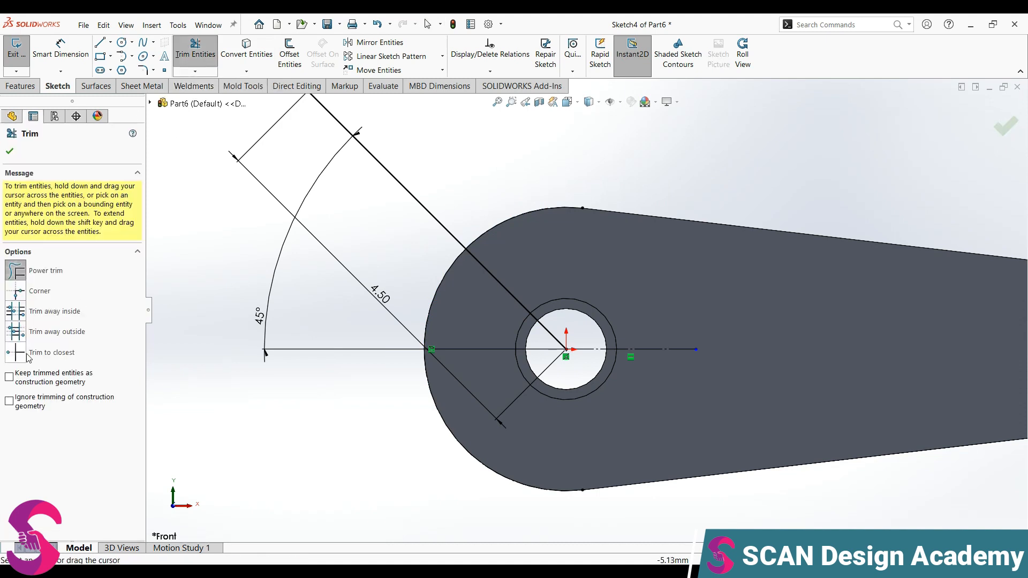
{"action": "left_click", "coordinate": [10, 377]}
{"action": "left_click_drag", "start_coordinate": [521, 264], "coordinate": [492, 320]}
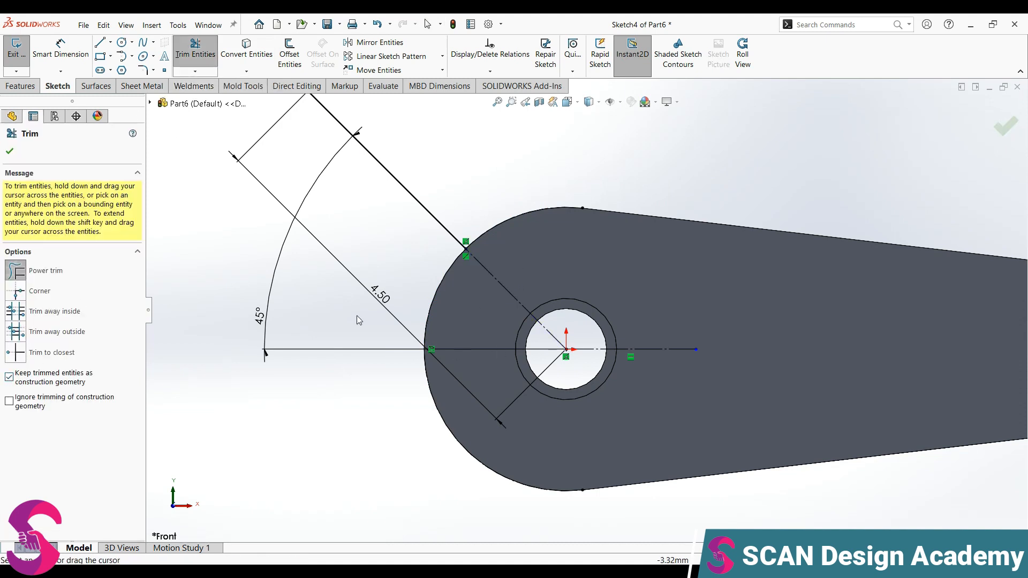
{"action": "left_click", "coordinate": [11, 152]}
- Undo the trim of the slanted line and delete the converted arc from the sketch
{"action": "scroll", "coordinate": [474, 292], "scroll_direction": "up", "scroll_amount": 2}
{"action": "scroll", "coordinate": [482, 286], "scroll_direction": "down", "scroll_amount": 3}
{"action": "scroll", "coordinate": [482, 285], "scroll_direction": "up", "scroll_amount": 3}
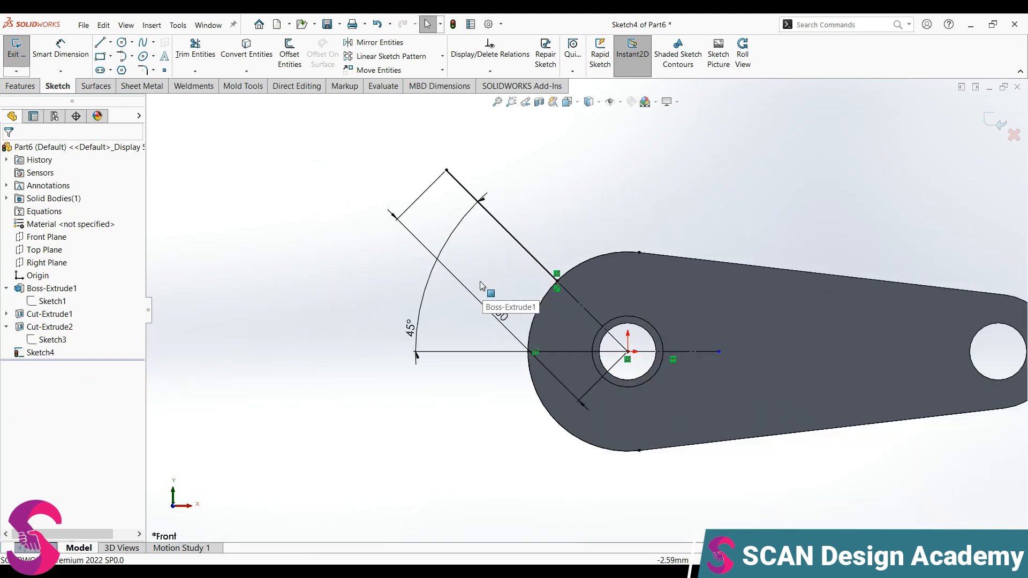
{"action": "scroll", "coordinate": [521, 219], "scroll_direction": "down", "scroll_amount": 2}
{"action": "key", "text": "ctrl+z"}
{"action": "scroll", "coordinate": [675, 401], "scroll_direction": "down", "scroll_amount": 2}
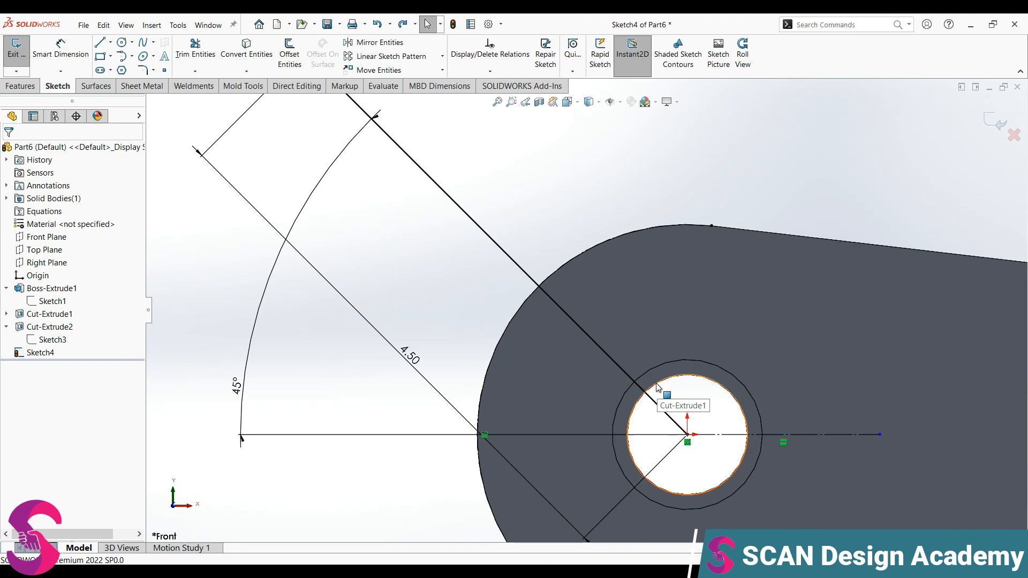
{"action": "left_click", "coordinate": [665, 227]}
{"action": "key", "text": "Escape"}
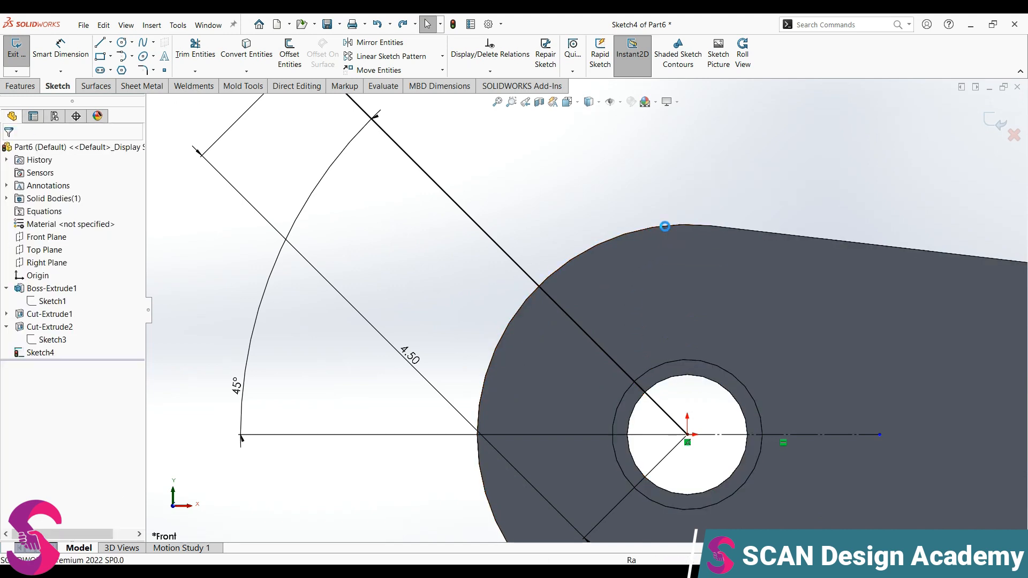
- Draw a short line across the slanted line between the large hole and the rounded end, and make it construction geometry
{"action": "left_click", "coordinate": [99, 43]}
{"action": "left_click", "coordinate": [617, 334]}
{"action": "left_click", "coordinate": [580, 368]}
{"action": "key", "text": "Escape"}
{"action": "left_click", "coordinate": [608, 341]}
{"action": "left_click", "coordinate": [655, 312]}
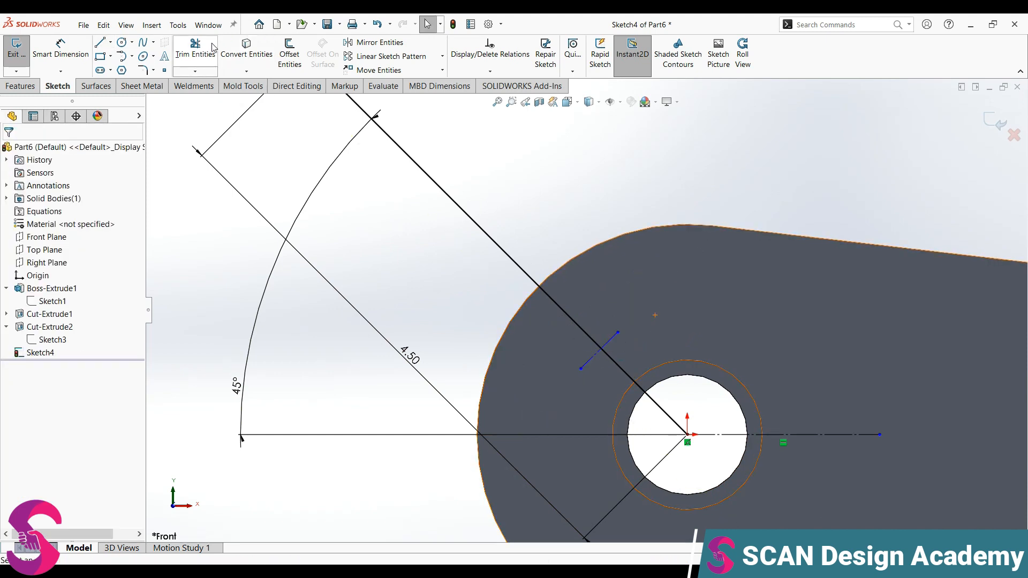
- Power trim the slanted line between the short cross line and the origin, keeping the trimmed portion as construction geometry
{"action": "left_click", "coordinate": [195, 48]}
{"action": "left_click_drag", "start_coordinate": [689, 395], "coordinate": [628, 398]}
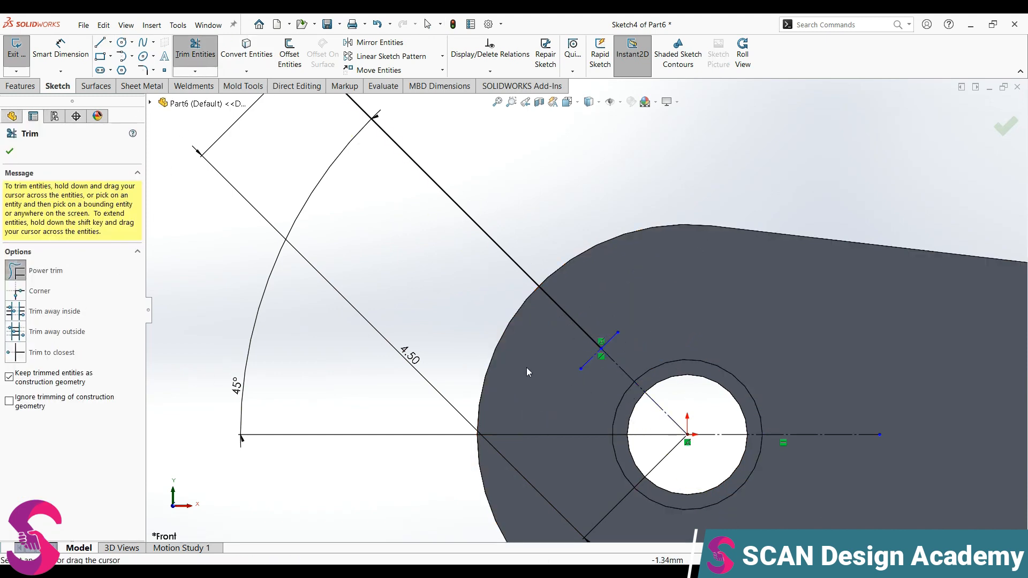
{"action": "left_click", "coordinate": [10, 151]}
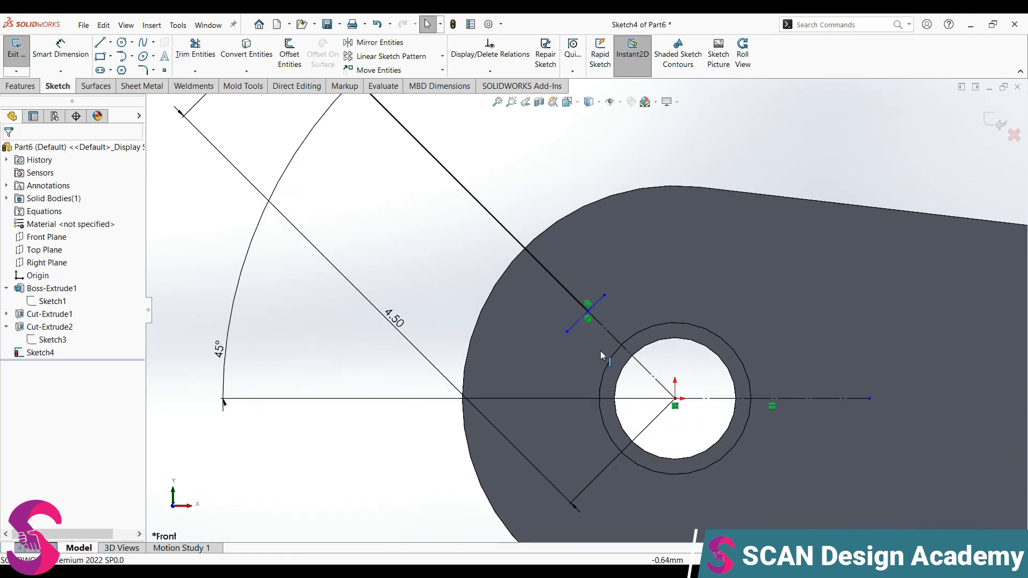
{"action": "scroll", "coordinate": [514, 315], "scroll_direction": "up", "scroll_amount": 3}
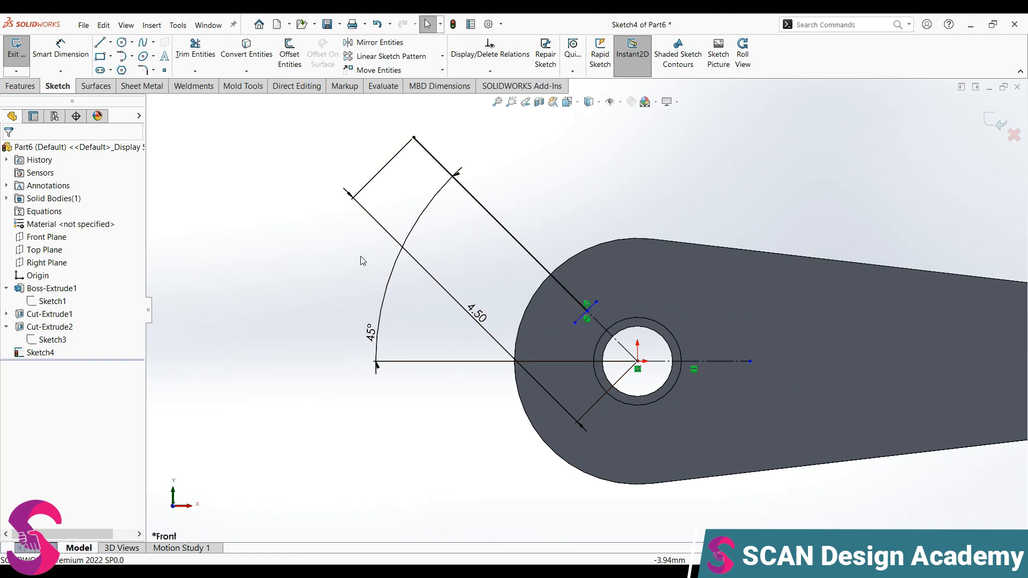
- Create a swept boss along the slanted line with a circular profile 2 mm in diameter
{"action": "left_click", "coordinate": [20, 85]}
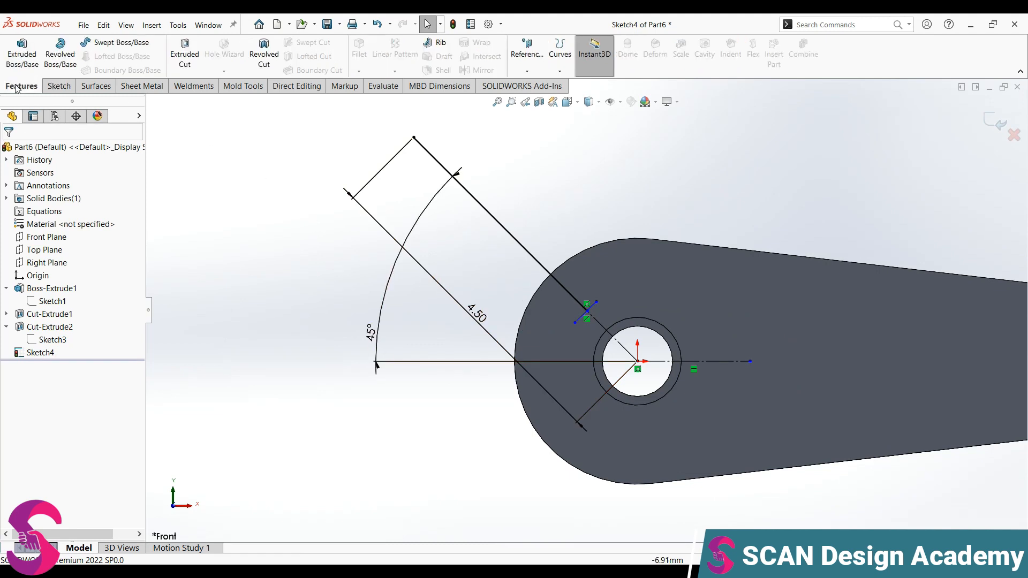
{"action": "left_click", "coordinate": [118, 42]}
{"action": "left_click", "coordinate": [47, 199]}
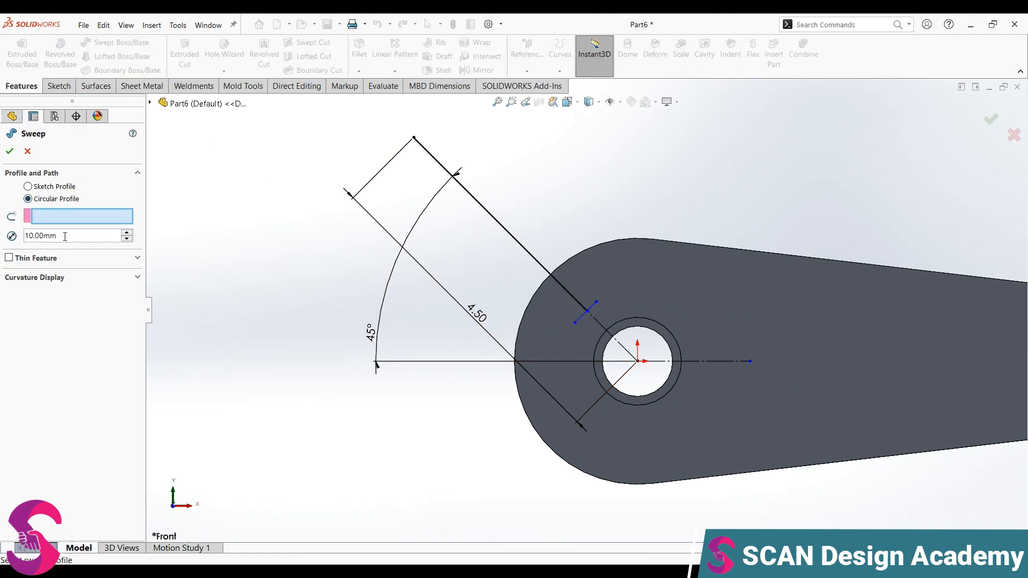
{"action": "left_click", "coordinate": [476, 207]}
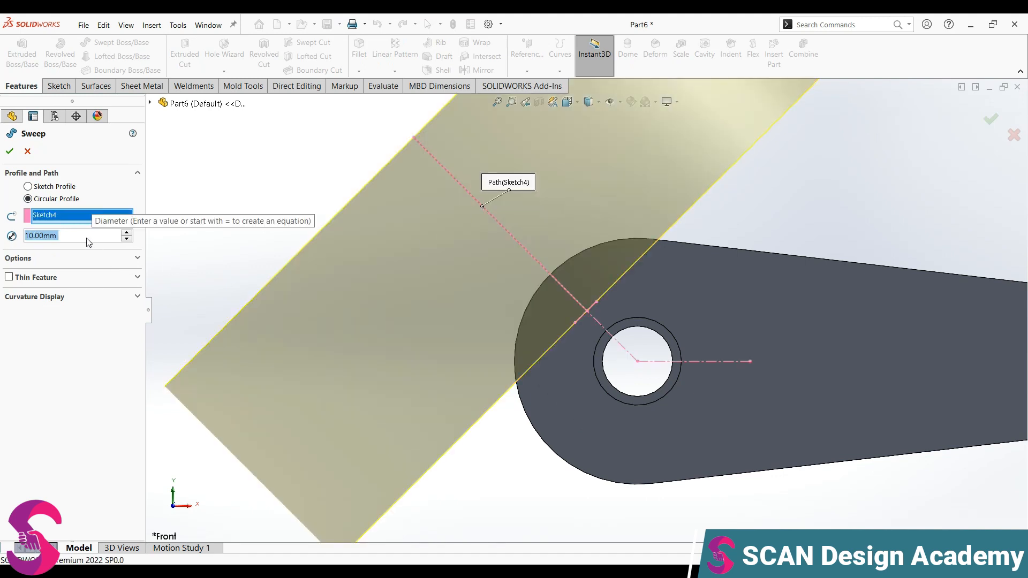
{"action": "type", "text": "2"}
{"action": "key", "text": "Return"}
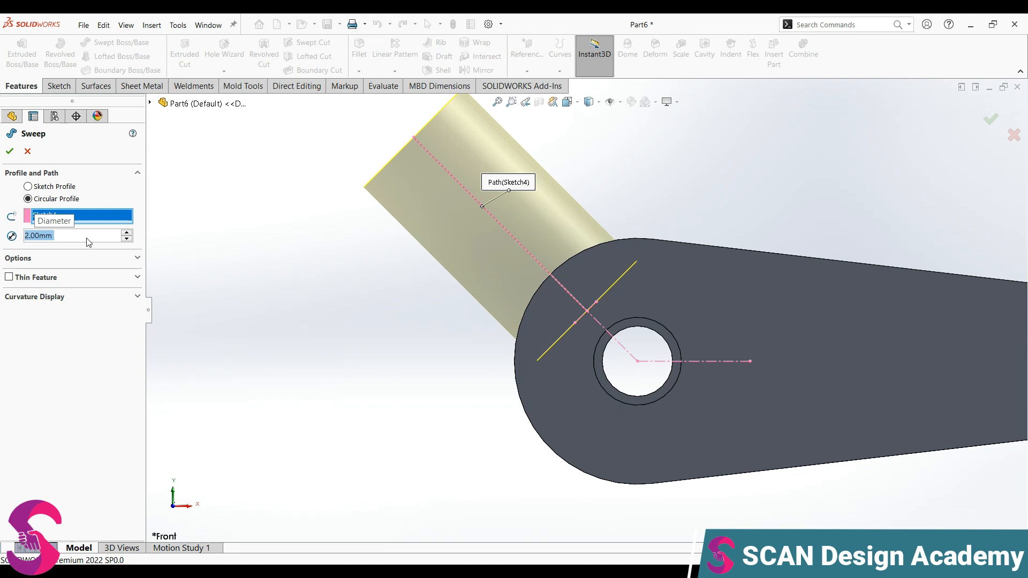
{"action": "scroll", "coordinate": [583, 311], "scroll_direction": "up", "scroll_amount": 3}
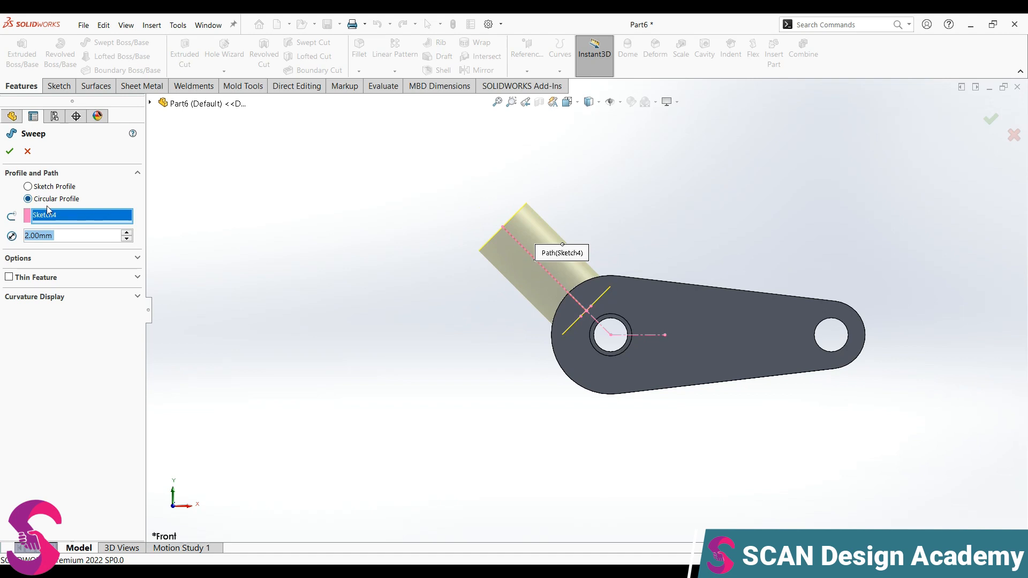
{"action": "left_click", "coordinate": [9, 151]}
{"action": "scroll", "coordinate": [545, 353], "scroll_direction": "up", "scroll_amount": 2}
{"action": "scroll", "coordinate": [651, 273], "scroll_direction": "down", "scroll_amount": 3}
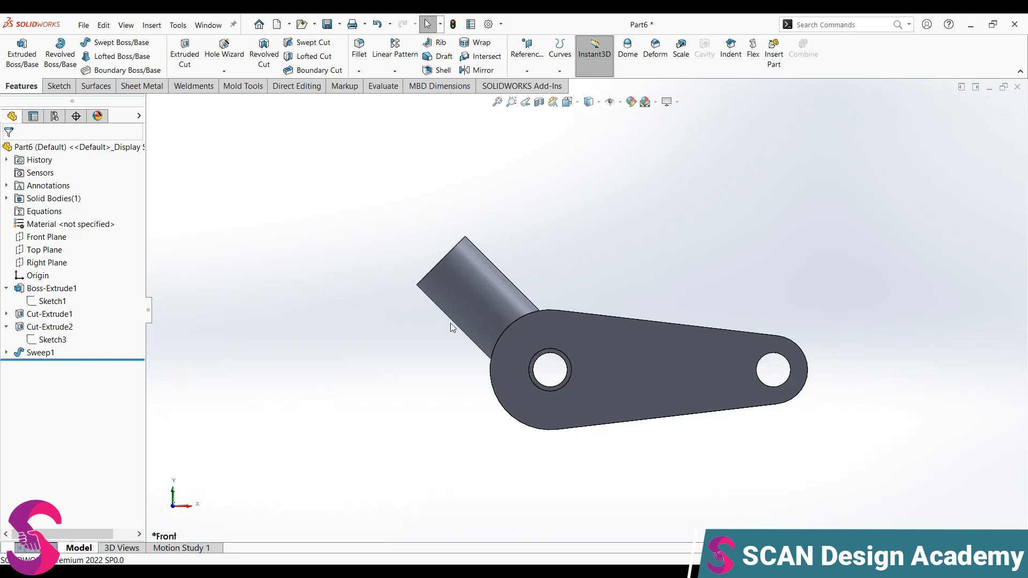
- Sketch a three-point corner rectangle about 1.63 by 0.73 mm on the Front Plane, at the free end of the angled boss
{"action": "left_click", "coordinate": [44, 238]}
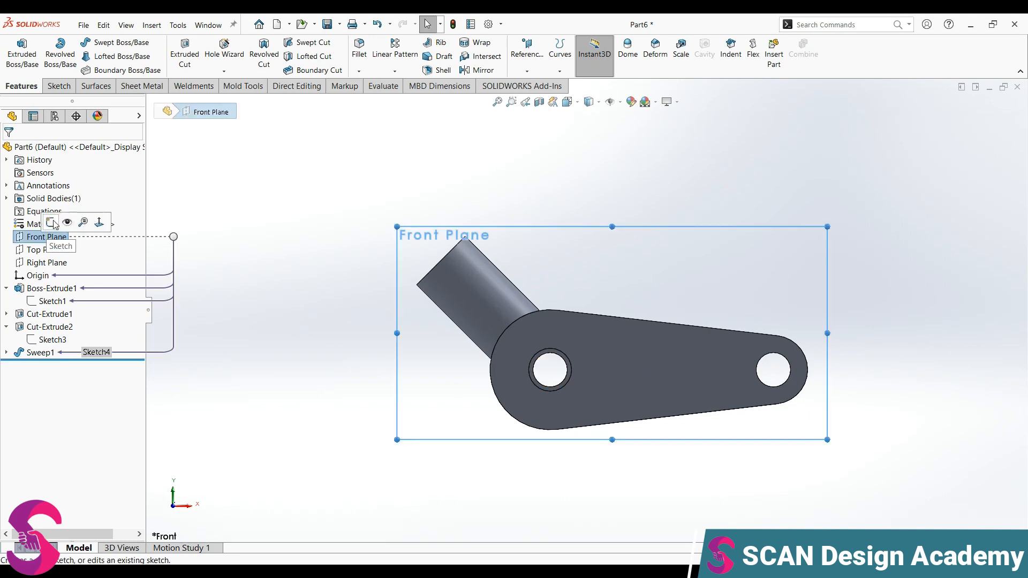
{"action": "left_click", "coordinate": [52, 223]}
{"action": "scroll", "coordinate": [385, 190], "scroll_direction": "down", "scroll_amount": 2}
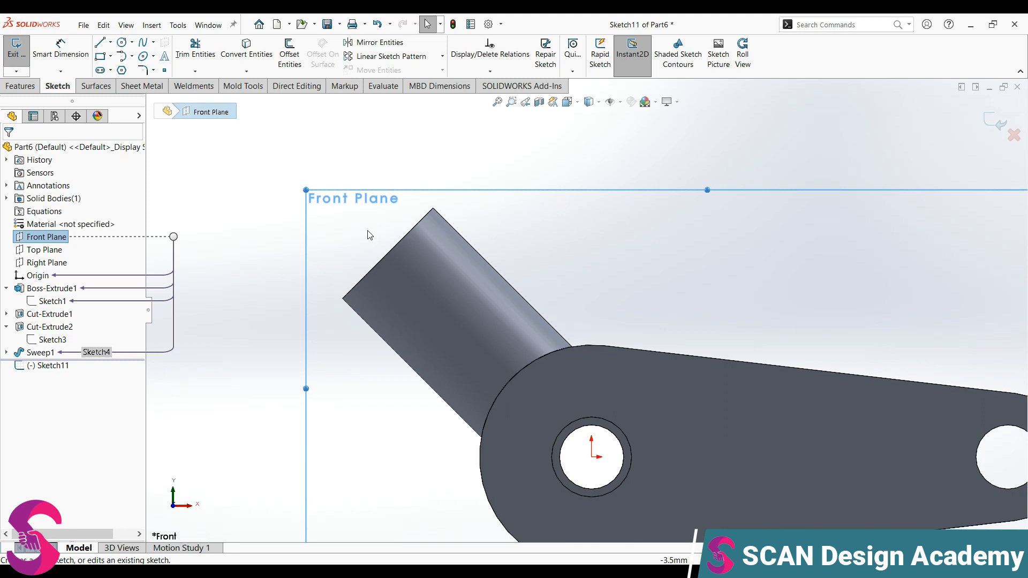
{"action": "left_click", "coordinate": [100, 55]}
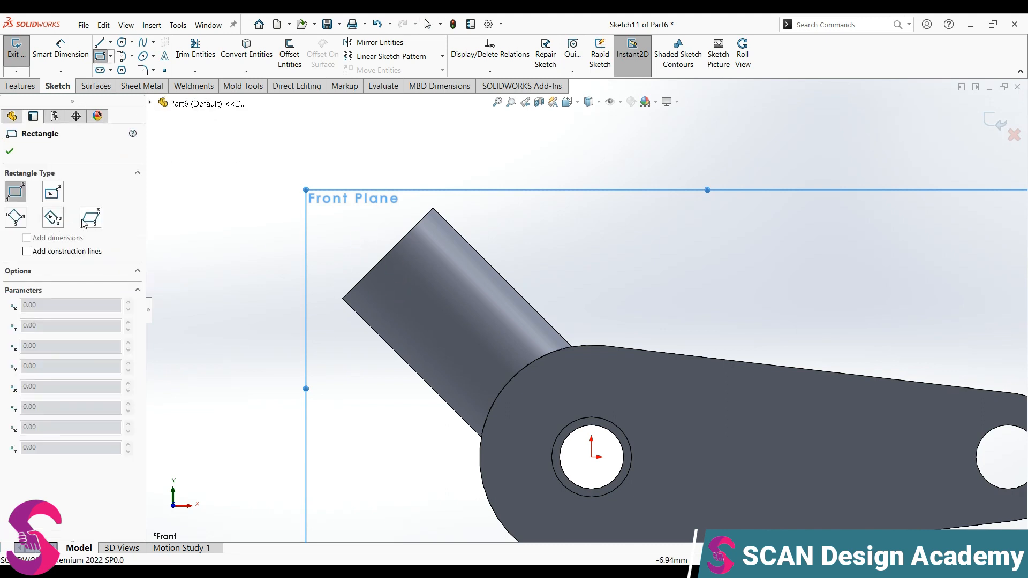
{"action": "left_click", "coordinate": [18, 222]}
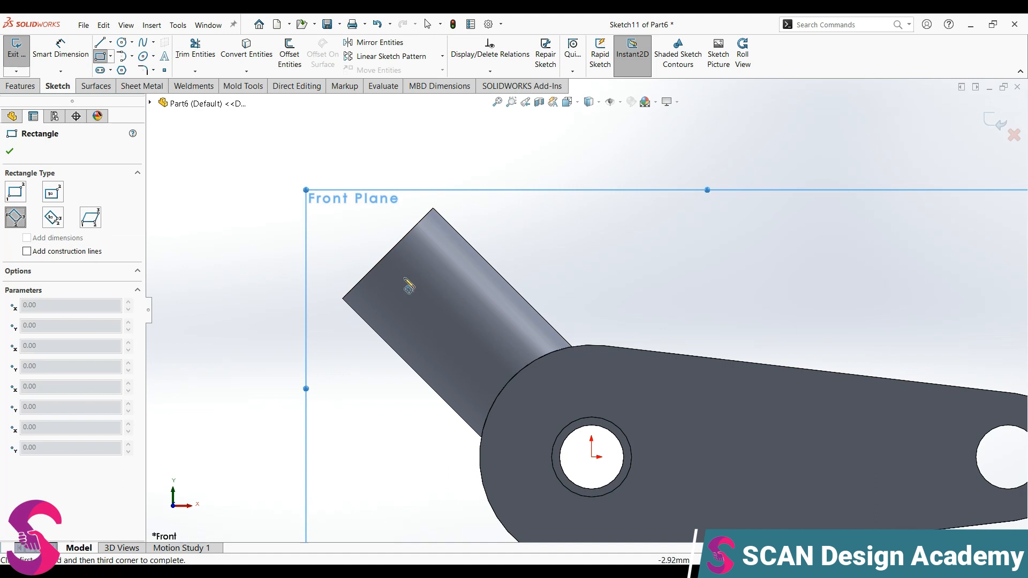
{"action": "left_click", "coordinate": [346, 296]}
{"action": "left_click", "coordinate": [384, 324]}
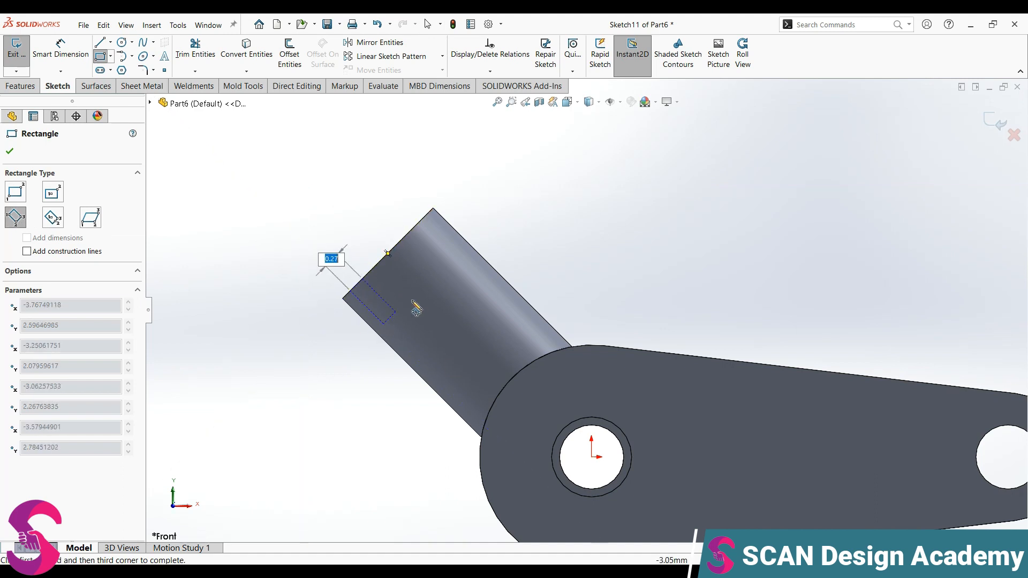
{"action": "left_click", "coordinate": [467, 264]}
{"action": "key", "text": "Escape"}
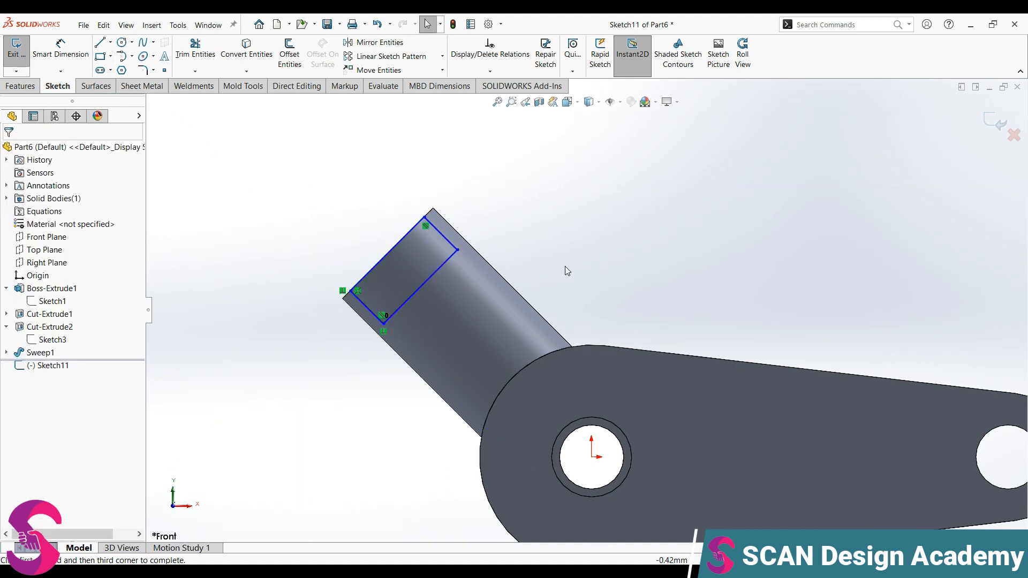
- Dimension the rectangle's side along the boss's end and set its length to 1.75 mm
{"action": "key", "text": "l"}
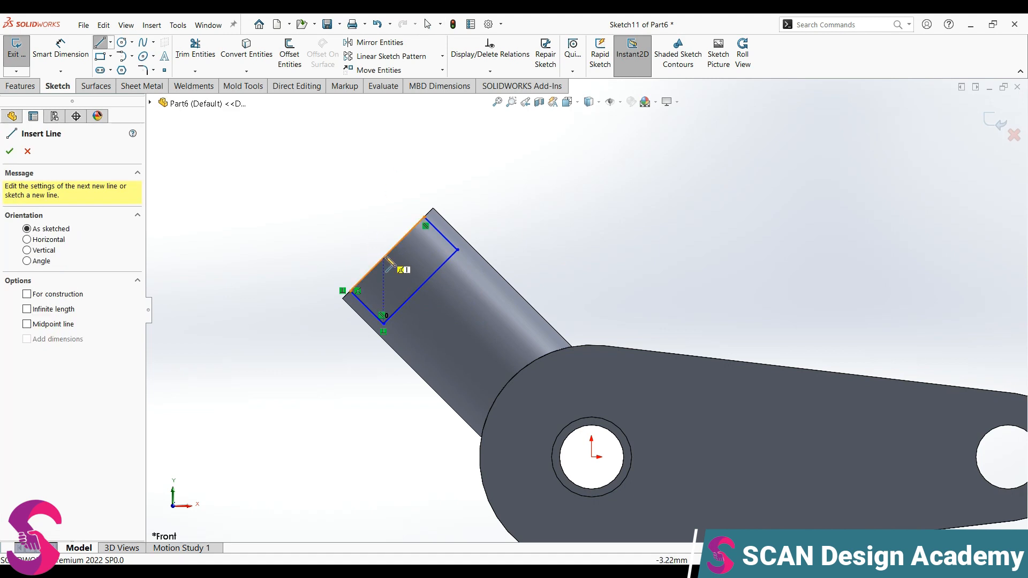
{"action": "left_click", "coordinate": [72, 61]}
{"action": "left_click", "coordinate": [409, 236]}
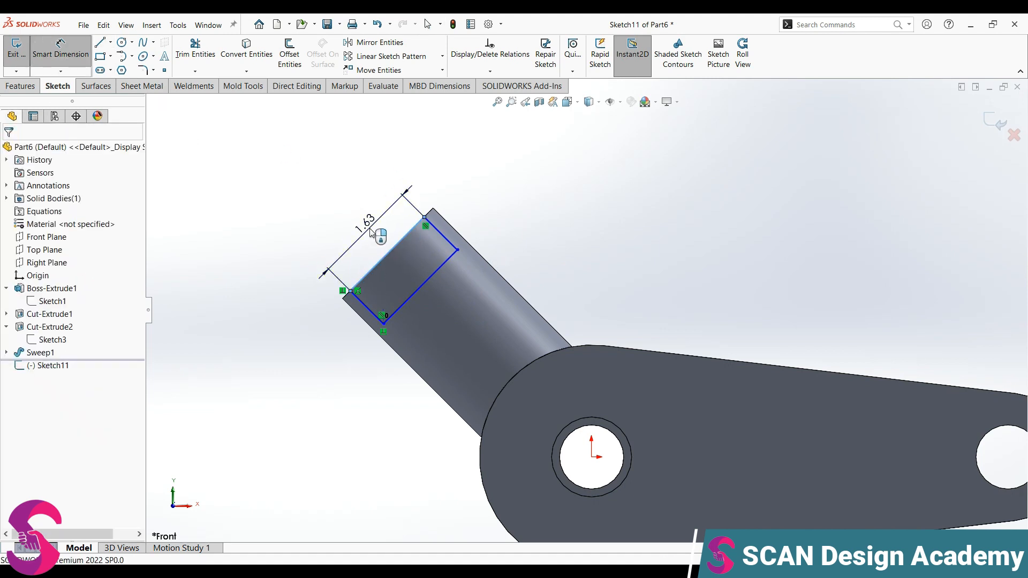
{"action": "left_click", "coordinate": [370, 228]}
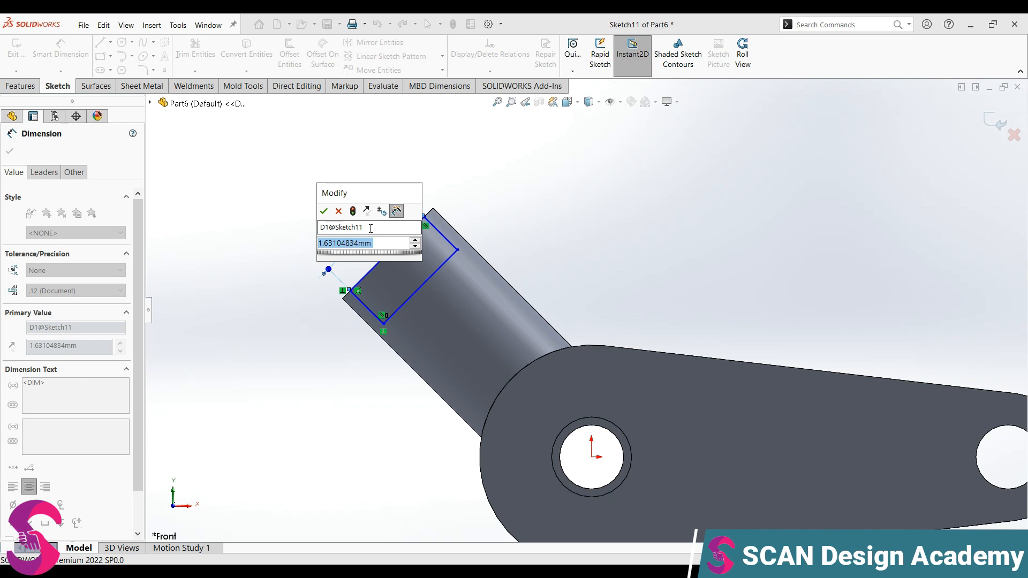
{"action": "type", "text": "1.75"}
{"action": "key", "text": "Return"}
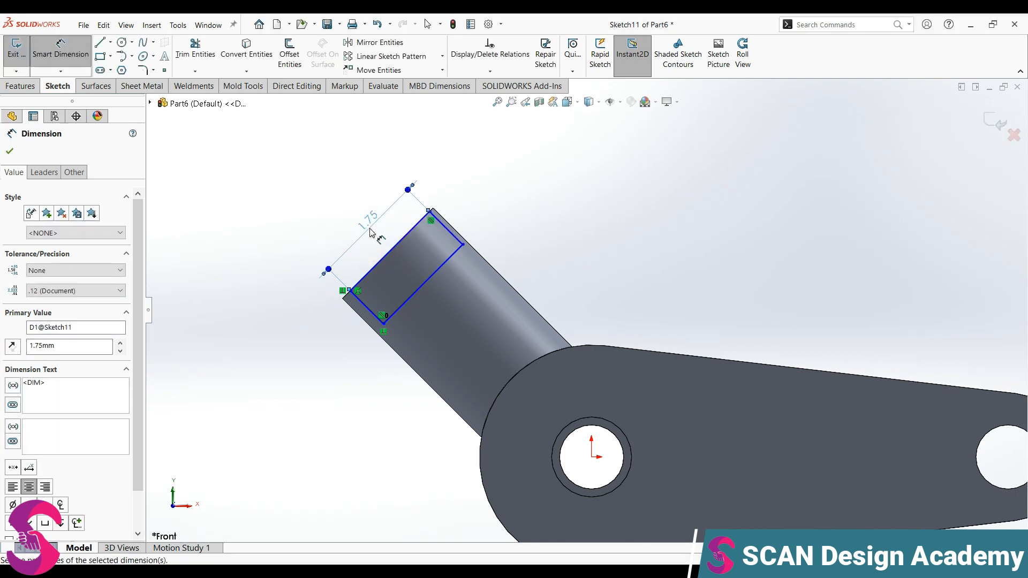
{"action": "key", "text": "Escape"}
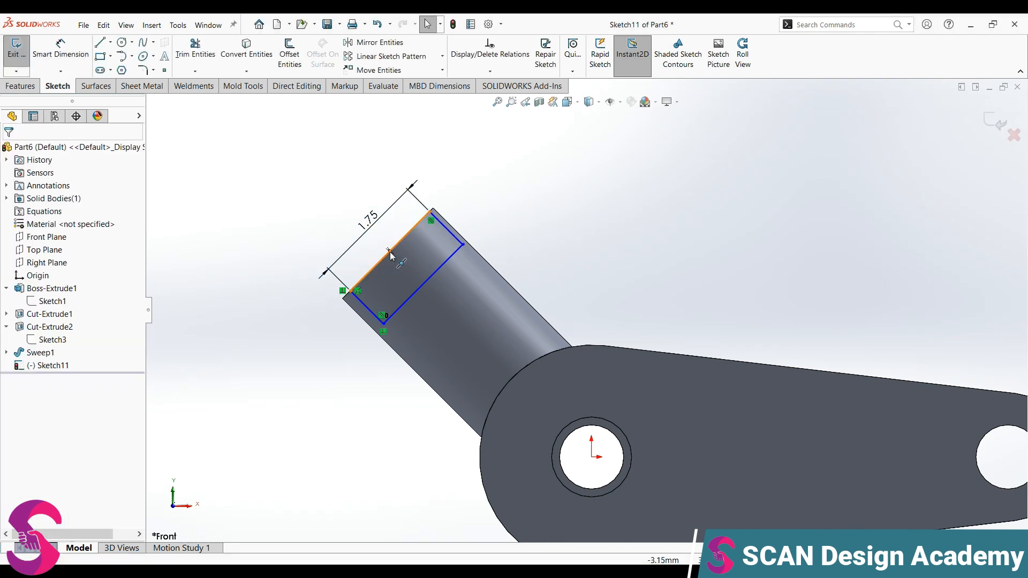
- Add a construction line along the boss axis from the midpoint of the rectangle's outer side, and constrain that side to the boss's end edge
{"action": "left_click", "coordinate": [390, 253]}
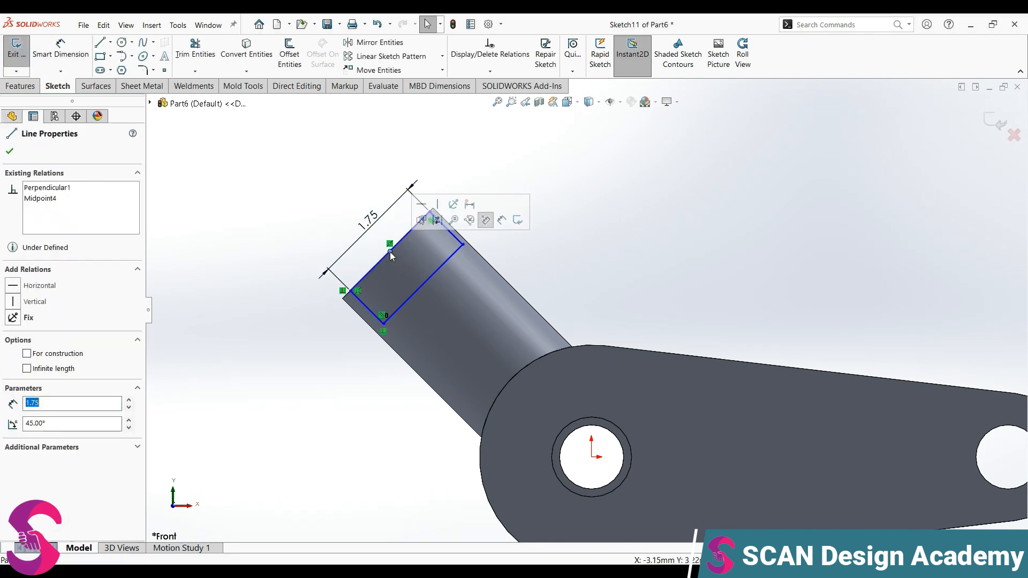
{"action": "left_click", "coordinate": [436, 304], "text": "ctrl"}
{"action": "left_click", "coordinate": [538, 173]}
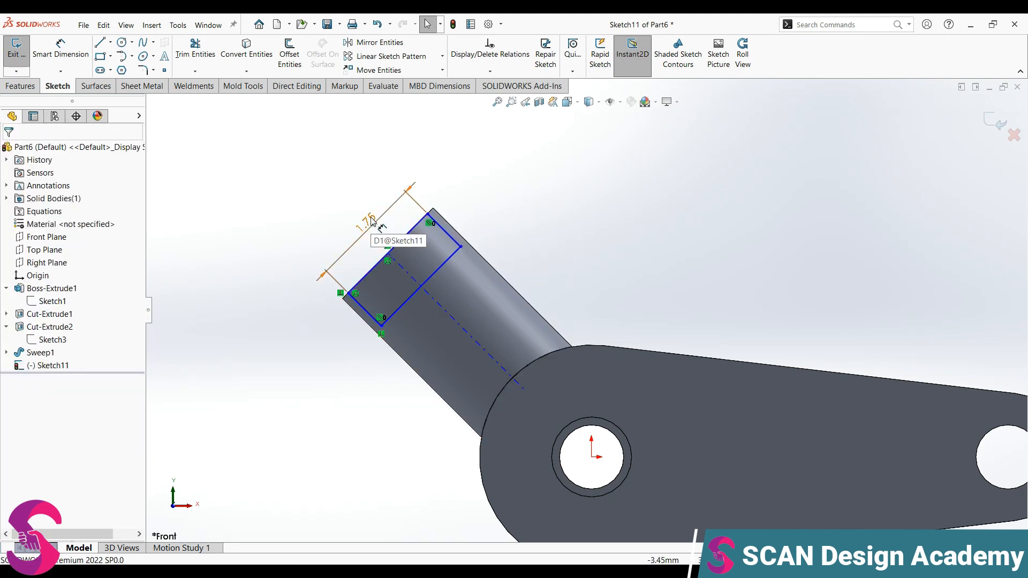
{"action": "left_click", "coordinate": [399, 244]}
{"action": "scroll", "coordinate": [429, 226], "scroll_direction": "down", "scroll_amount": 1}
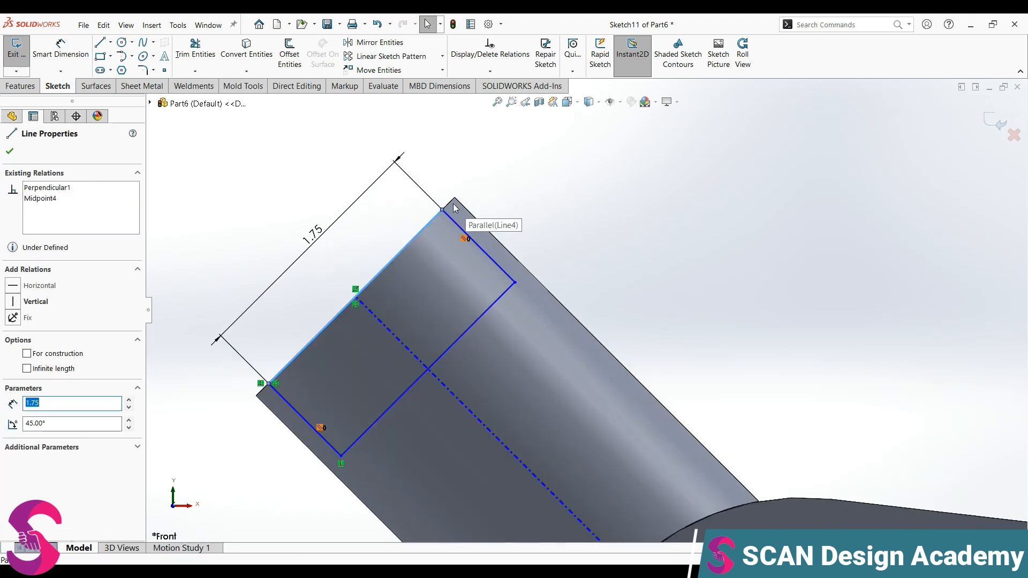
{"action": "left_click", "coordinate": [450, 203], "text": "ctrl"}
{"action": "left_click", "coordinate": [478, 160]}
{"action": "scroll", "coordinate": [459, 320], "scroll_direction": "up", "scroll_amount": 2}
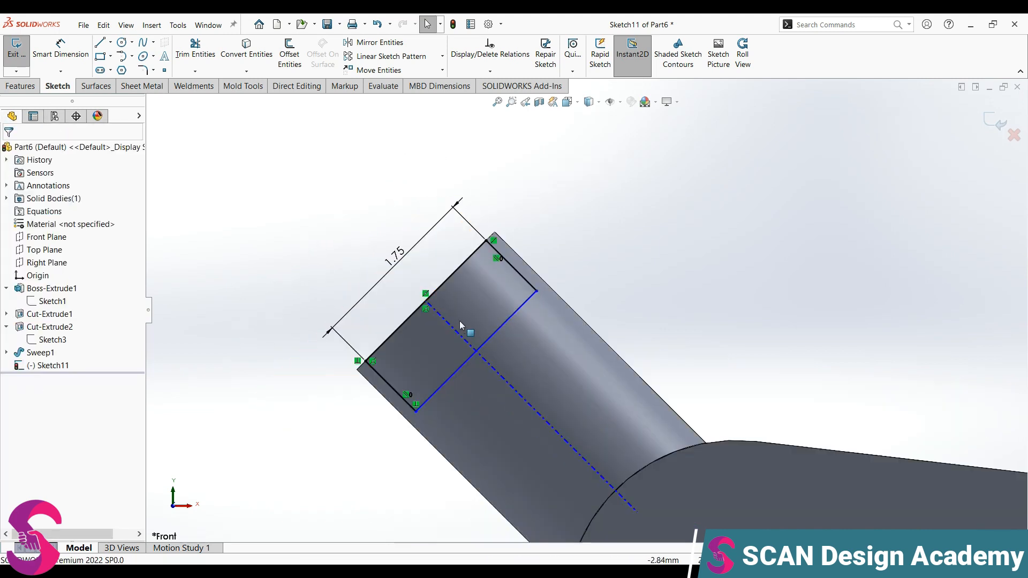
{"action": "scroll", "coordinate": [423, 399], "scroll_direction": "down", "scroll_amount": 1}
{"action": "right_click_drag", "start_coordinate": [317, 478], "coordinate": [334, 309]}
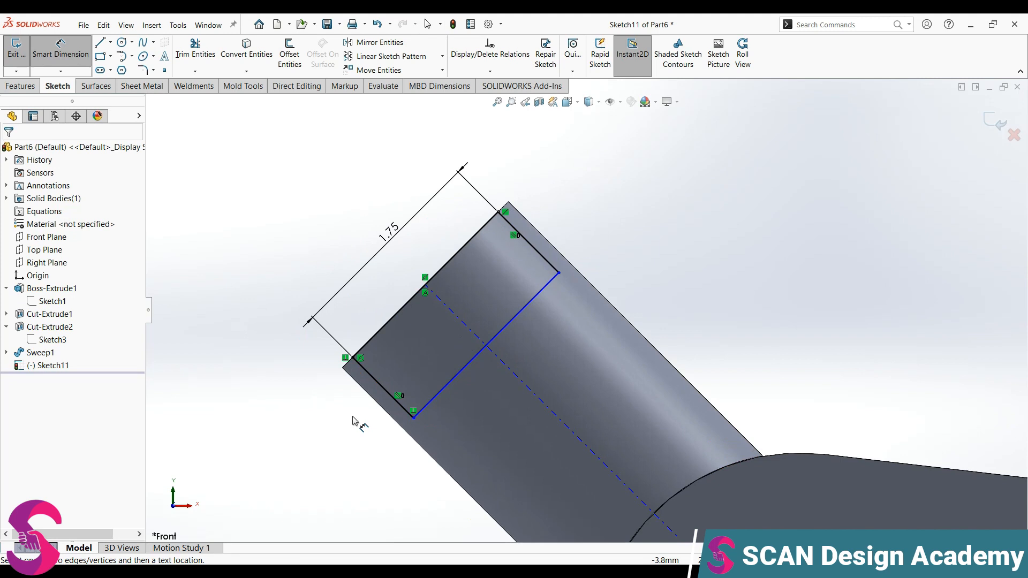
{"action": "left_click", "coordinate": [375, 386]}
{"action": "left_click", "coordinate": [355, 420]}
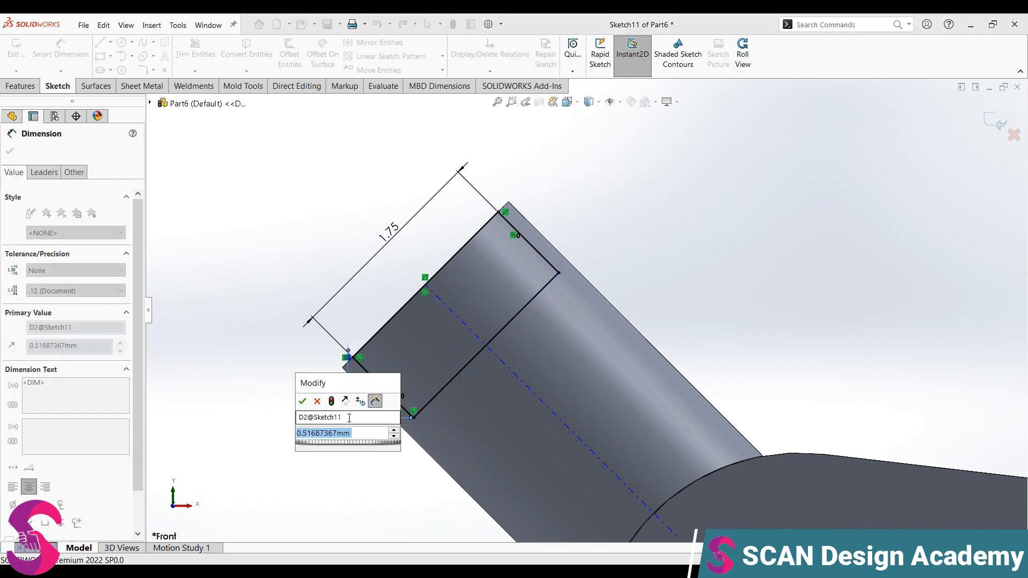
{"action": "left_click", "coordinate": [317, 402]}
{"action": "left_click_drag", "start_coordinate": [343, 421], "coordinate": [312, 429]}
{"action": "key", "text": "Delete"}
- Dimension the rectangle's side running parallel to the boss axis and set its length to 1.5 mm
{"action": "left_click", "coordinate": [398, 404]}
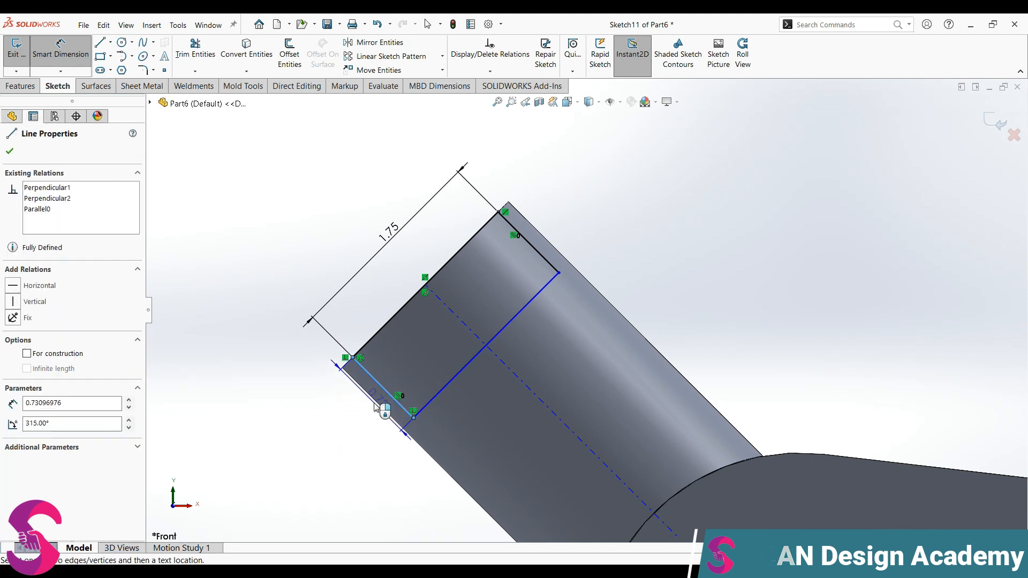
{"action": "left_click", "coordinate": [378, 407]}
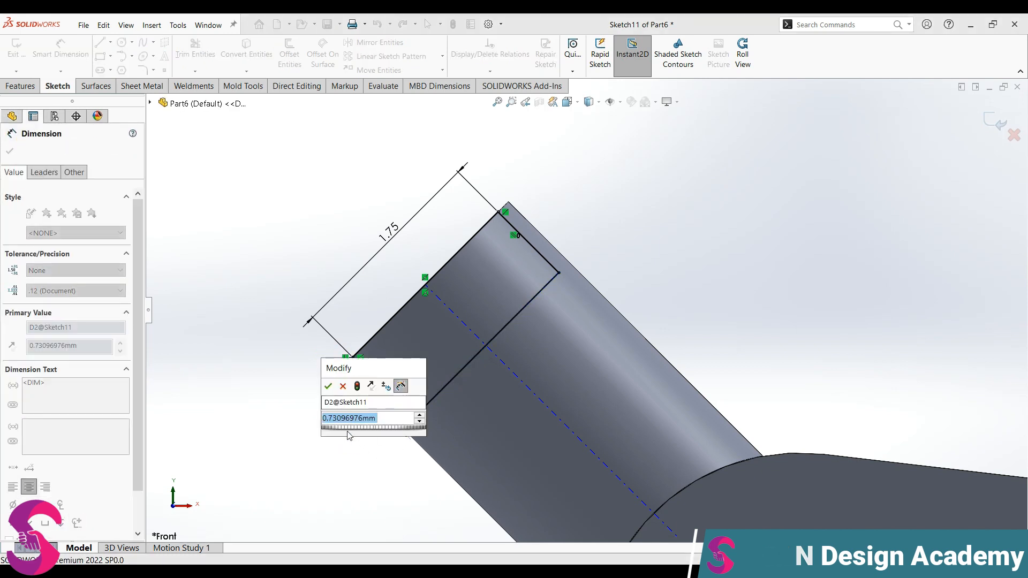
{"action": "type", "text": "1.5"}
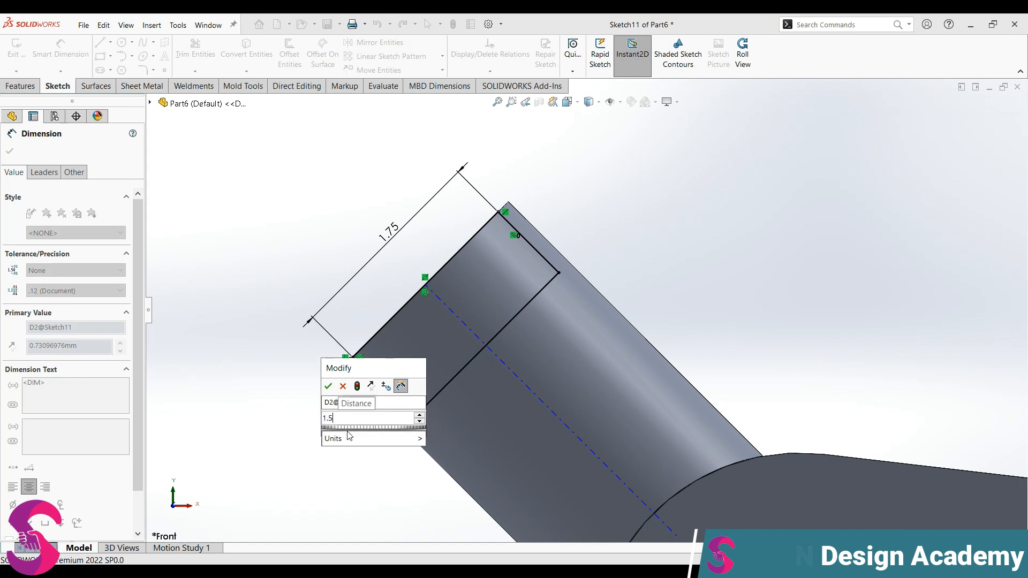
{"action": "key", "text": "Return"}
{"action": "left_click", "coordinate": [21, 86]}
{"action": "left_click", "coordinate": [22, 53]}
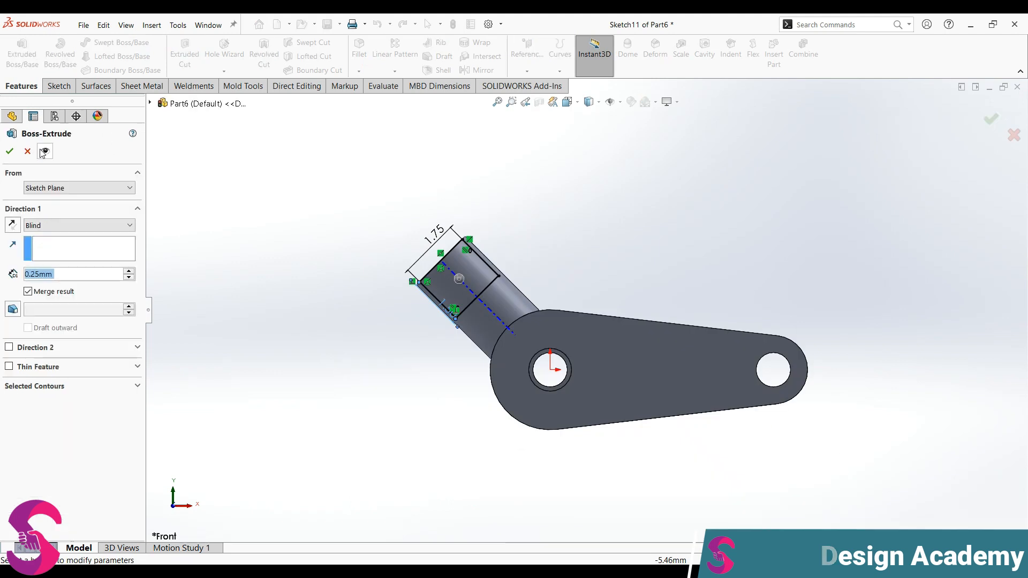
{"action": "left_click", "coordinate": [27, 151]}
- Set up an extruded cut of the rectangle with a Blind end condition, starting at a 0.5 mm offset from the sketch plane
{"action": "left_click", "coordinate": [184, 54]}
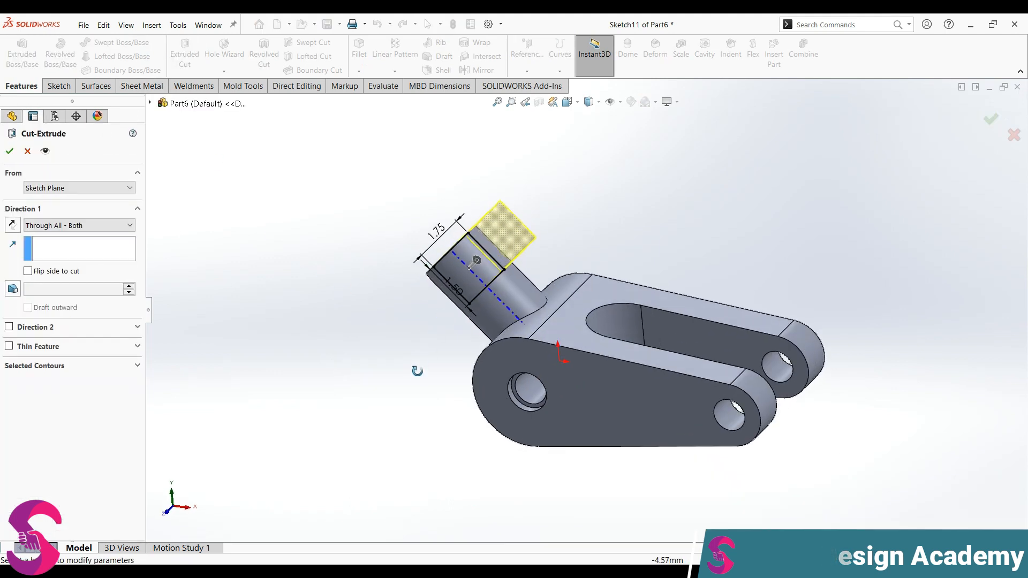
{"action": "scroll", "coordinate": [487, 238], "scroll_direction": "down", "scroll_amount": 6}
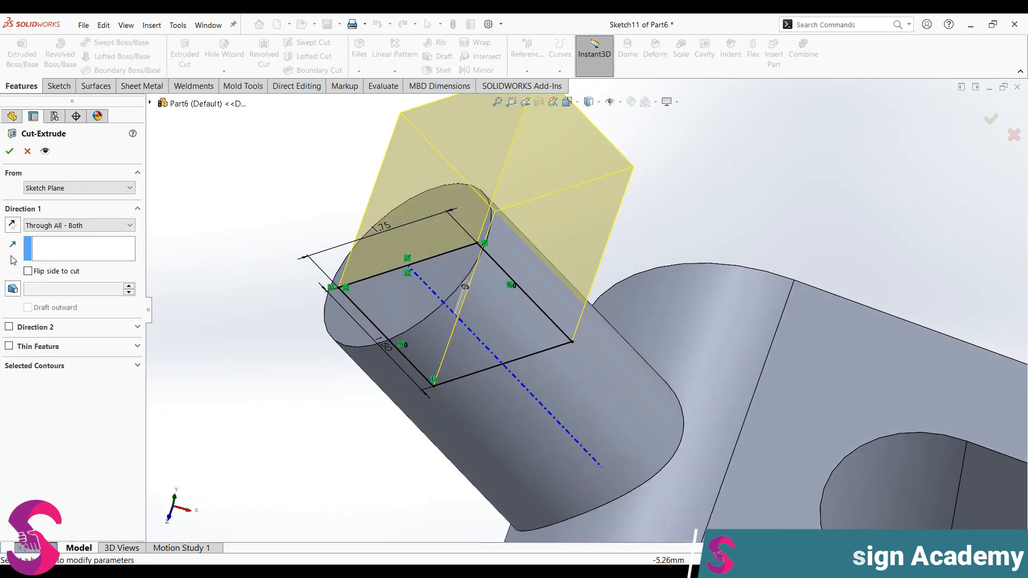
{"action": "left_click", "coordinate": [75, 225]}
{"action": "left_click", "coordinate": [47, 239]}
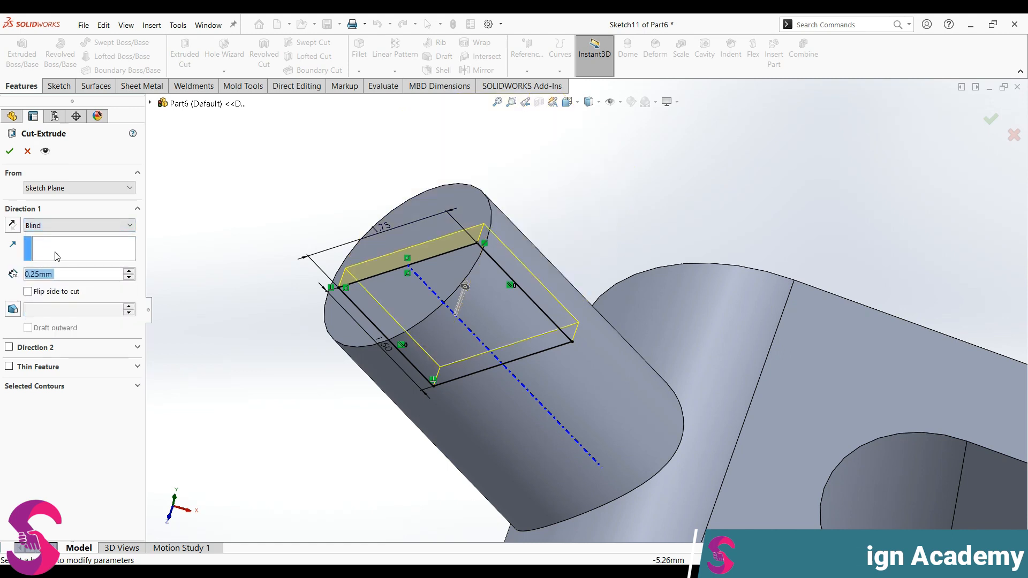
{"action": "left_click", "coordinate": [53, 187]}
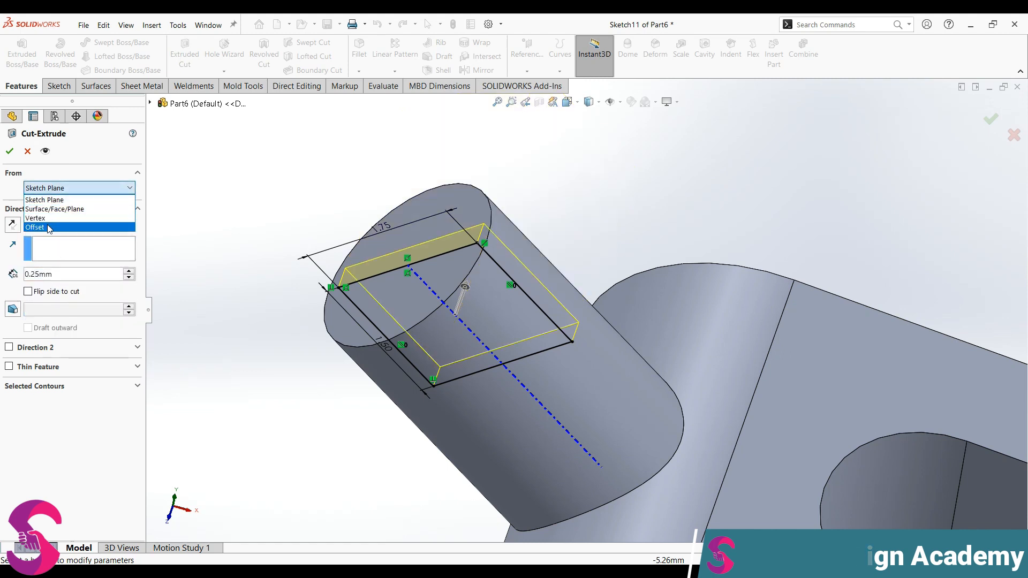
{"action": "left_click", "coordinate": [54, 228]}
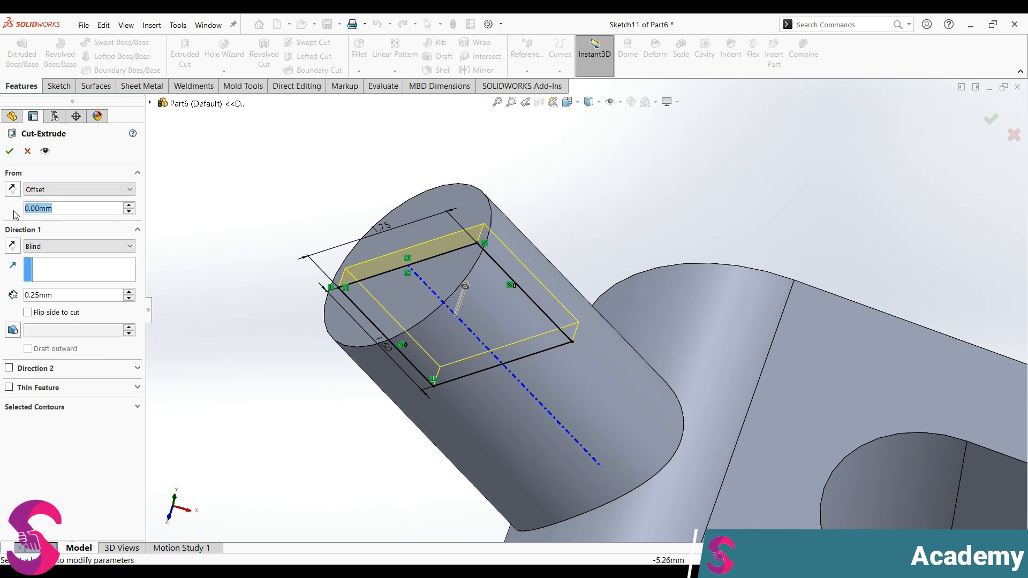
{"action": "type", "text": "0.5"}
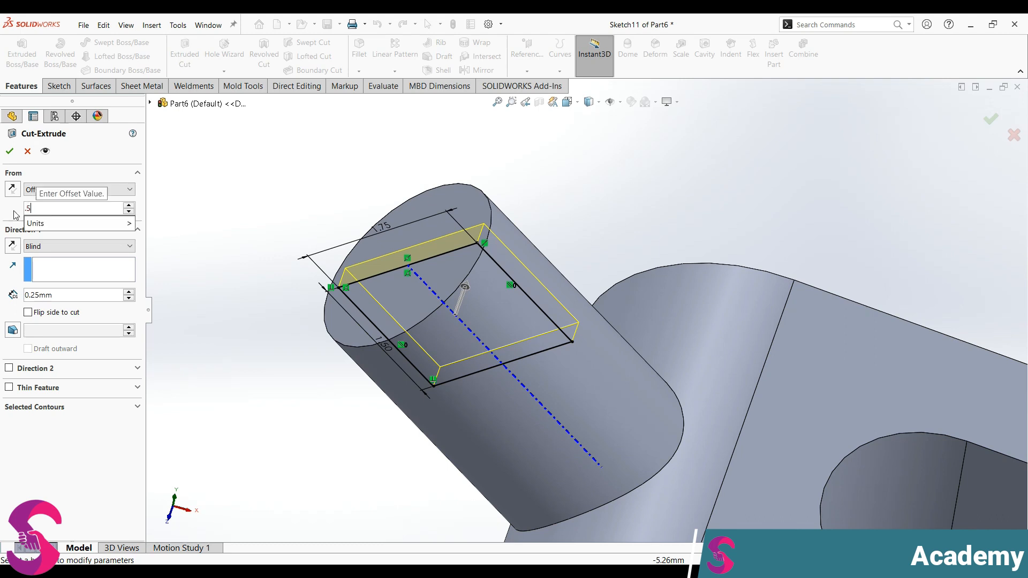
{"action": "key", "text": "Return"}
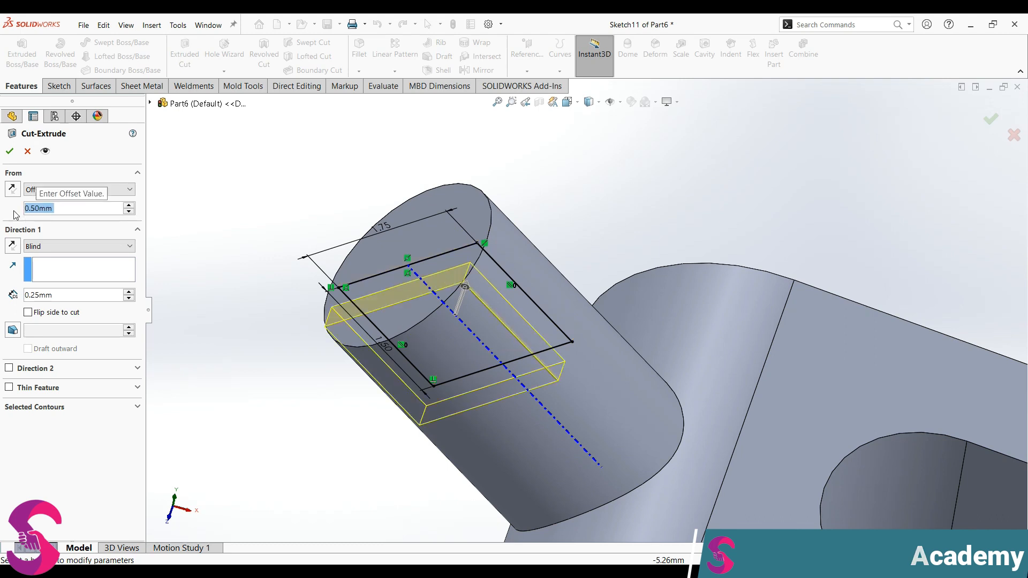
- Reverse the cut direction to point outward from the sketch plane, set the depth to 2 mm, and complete the cut
{"action": "left_click", "coordinate": [12, 245]}
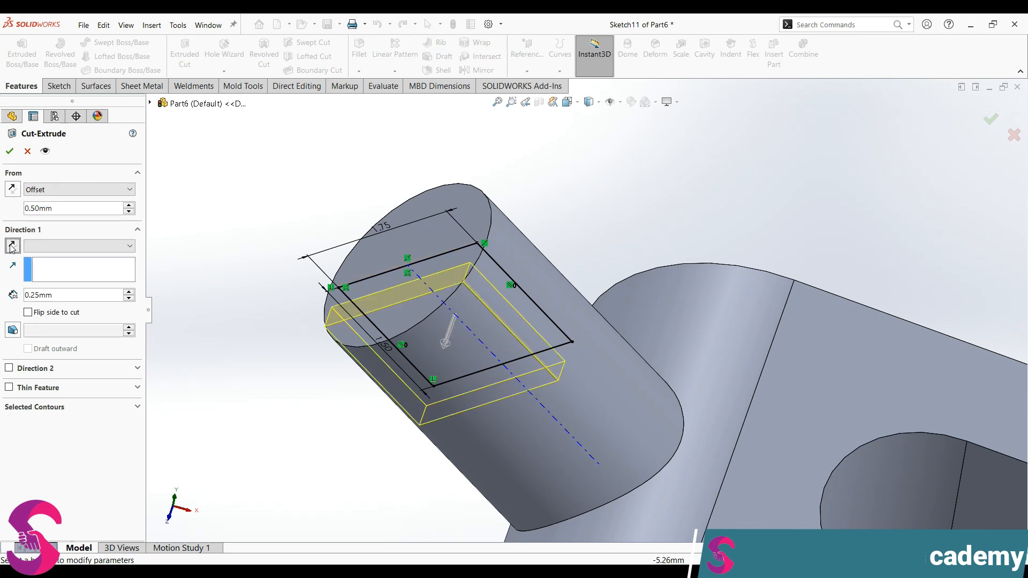
{"action": "left_click", "coordinate": [128, 292]}
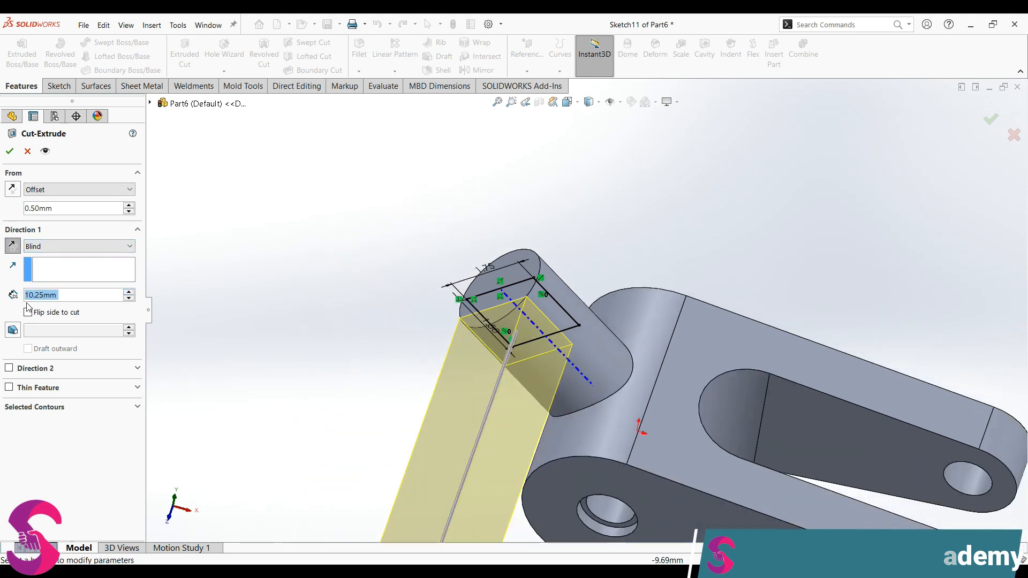
{"action": "type", "text": "2"}
{"action": "key", "text": "Return"}
{"action": "middle_click_drag", "start_coordinate": [465, 287], "coordinate": [516, 278]}
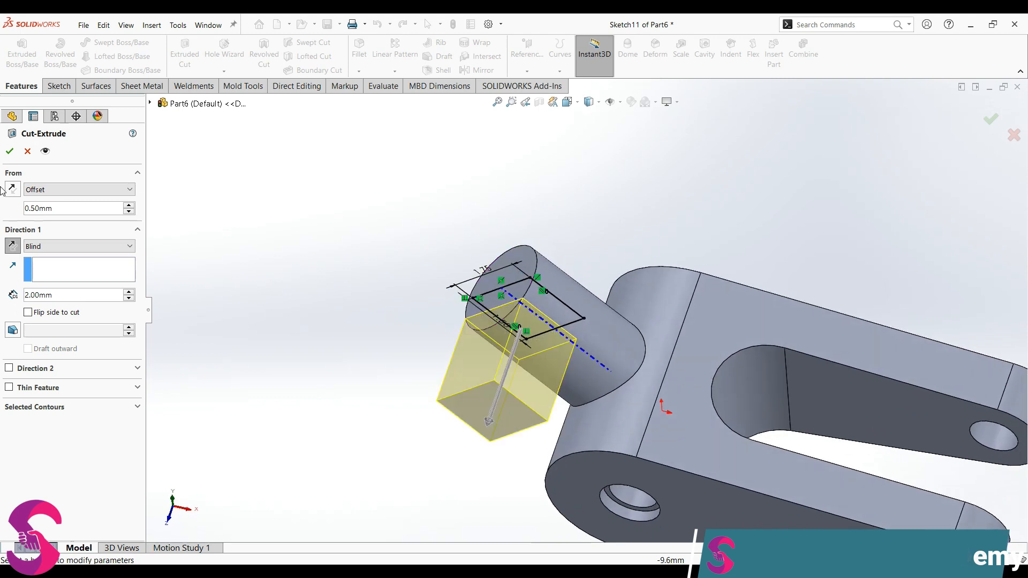
{"action": "left_click", "coordinate": [12, 189]}
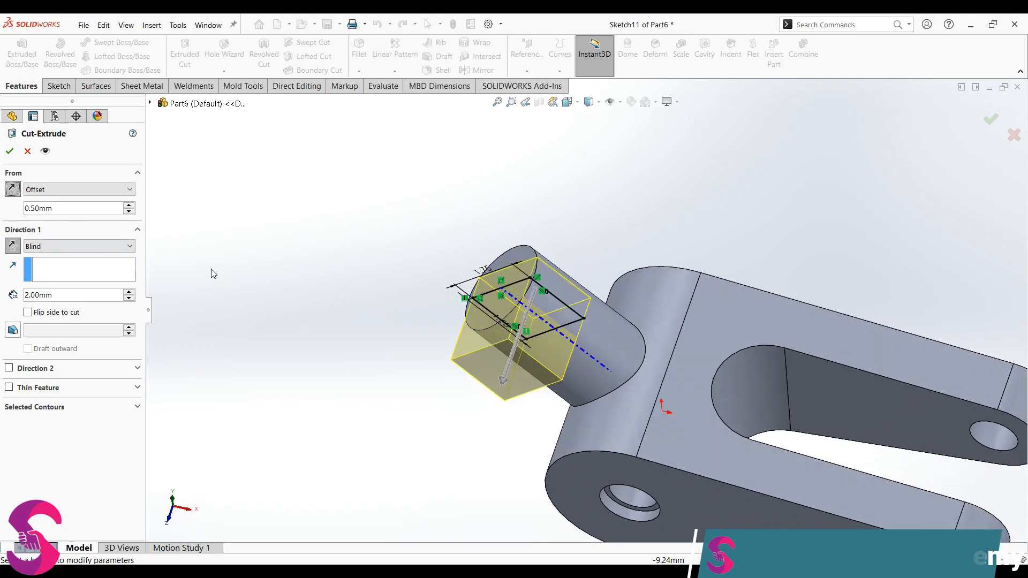
{"action": "left_click", "coordinate": [11, 190]}
{"action": "left_click", "coordinate": [9, 150]}
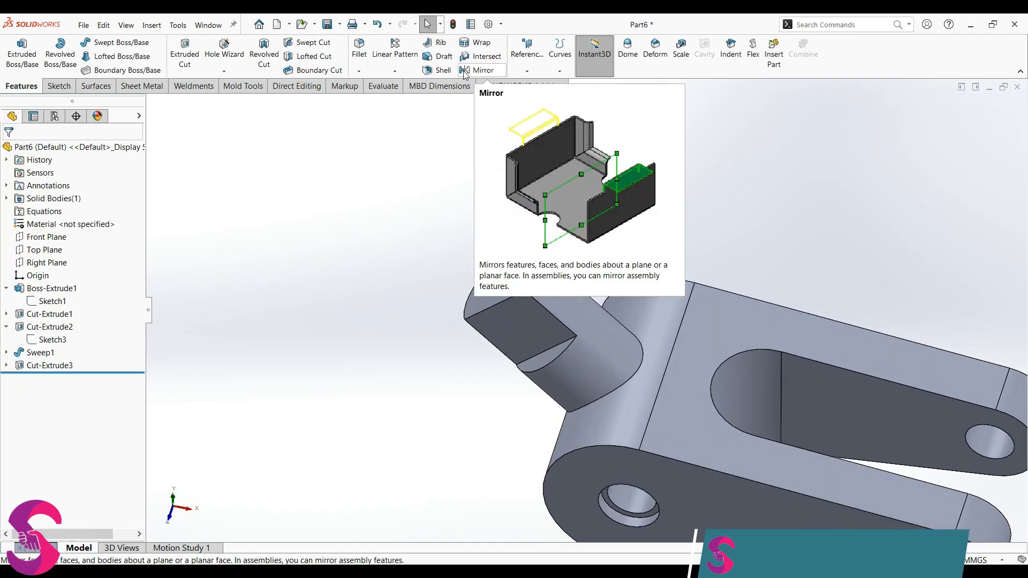
- Mirror the flat cut at the boss's end about the Front Plane
{"action": "left_click", "coordinate": [478, 70]}
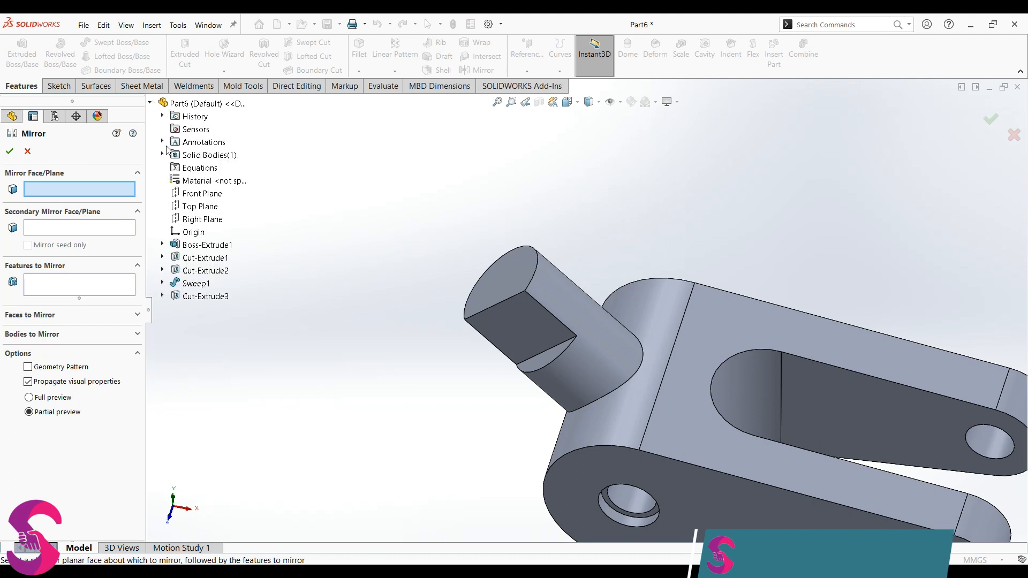
{"action": "left_click", "coordinate": [191, 194]}
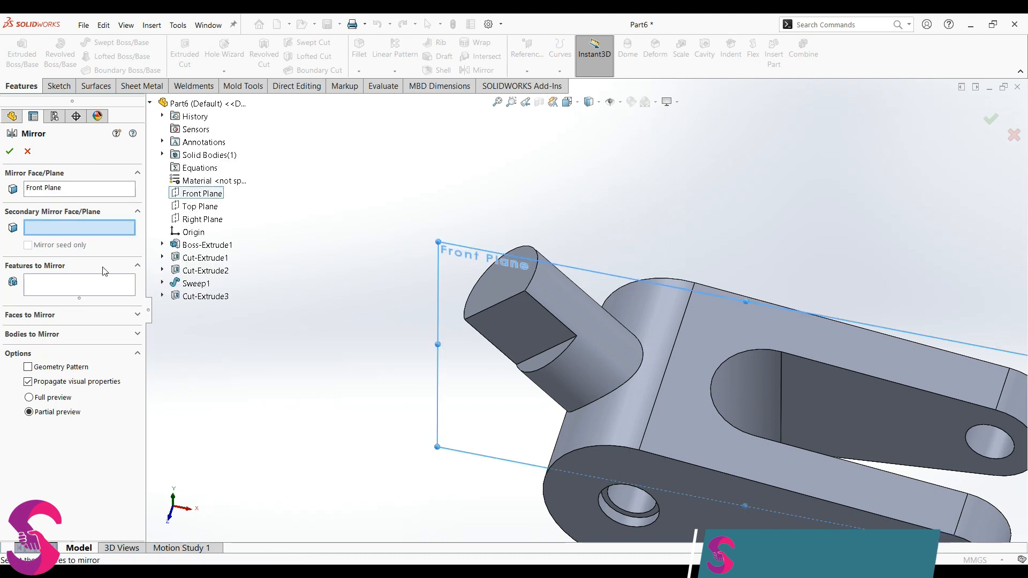
{"action": "left_click", "coordinate": [75, 288]}
{"action": "left_click", "coordinate": [486, 326]}
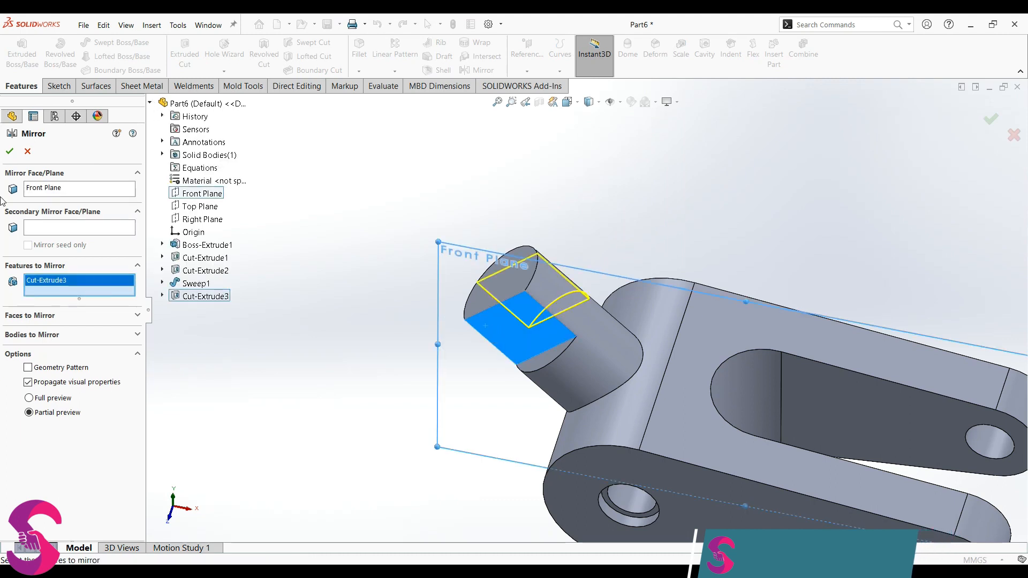
{"action": "left_click", "coordinate": [9, 152]}
- Start a sketch on the flat cut face of the boss and draw a 1 mm diameter circle near its middle
{"action": "left_click", "coordinate": [512, 327]}
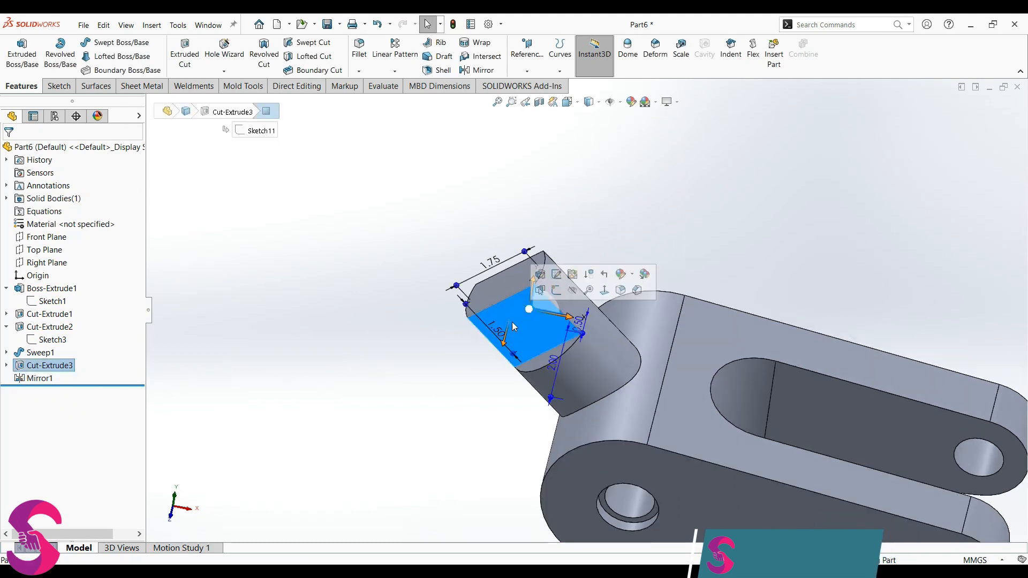
{"action": "left_click", "coordinate": [588, 293]}
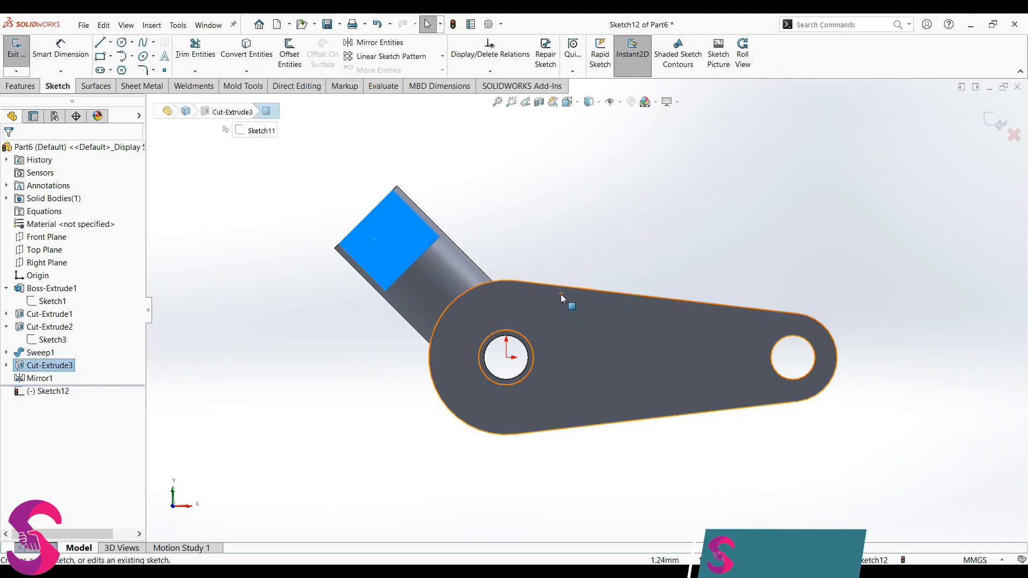
{"action": "left_click", "coordinate": [122, 42]}
{"action": "left_click", "coordinate": [385, 241]}
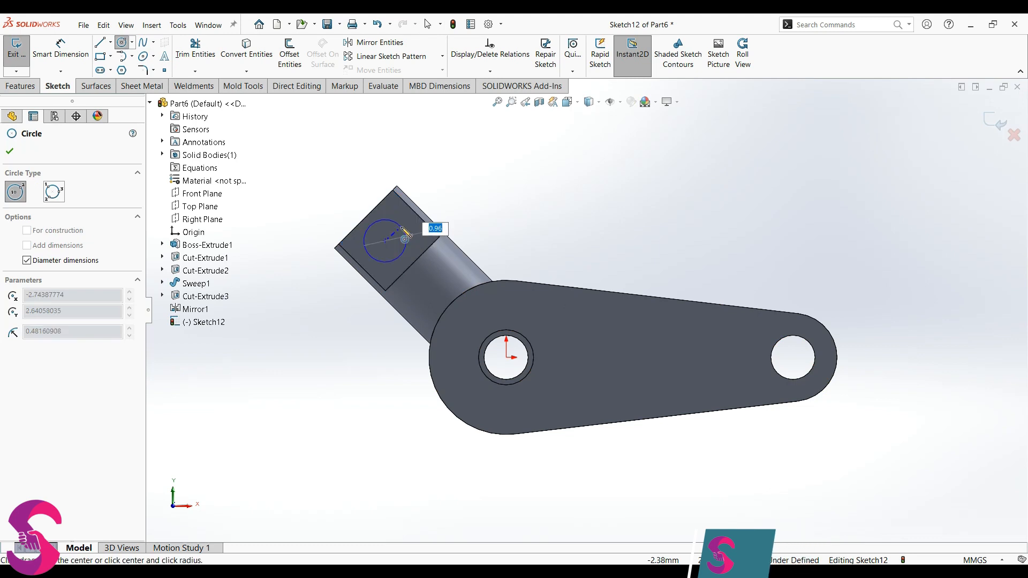
{"action": "type", "text": "1"}
{"action": "key", "text": "Return"}
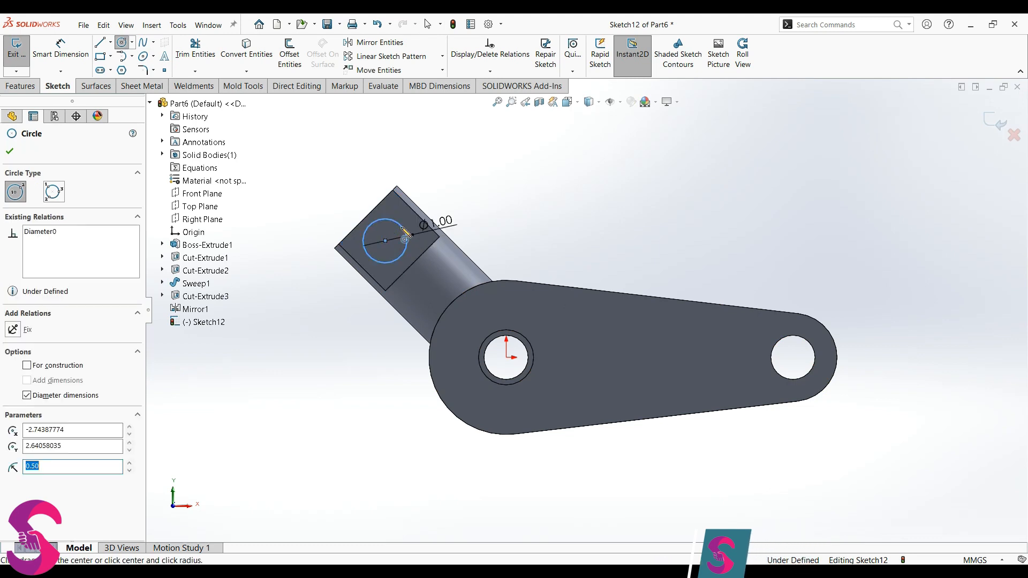
- Draw a diagonal line between opposite corners of the flat face and convert it to construction geometry
{"action": "scroll", "coordinate": [405, 235], "scroll_direction": "down", "scroll_amount": 4}
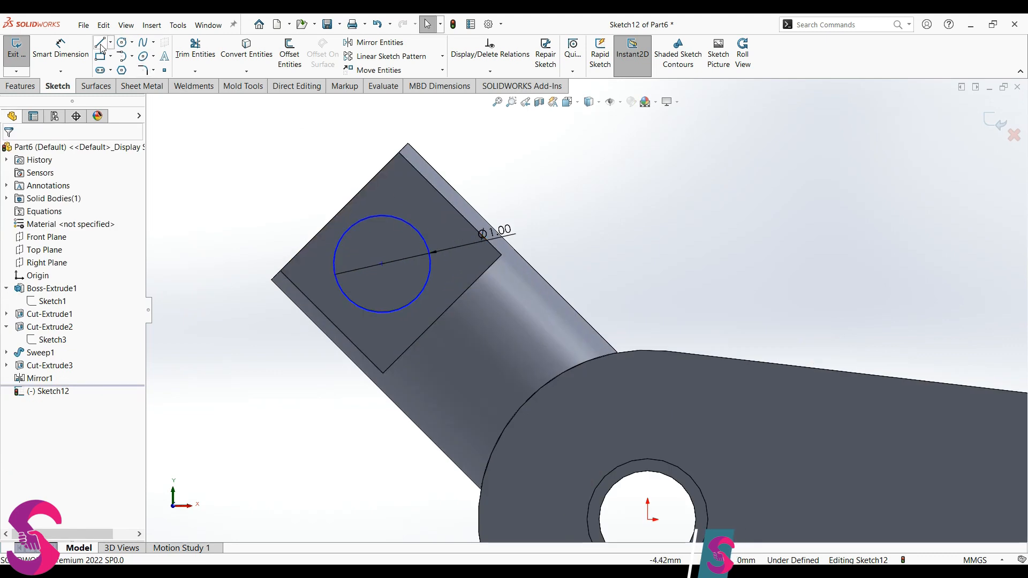
{"action": "key", "text": "l"}
{"action": "left_click", "coordinate": [398, 153]}
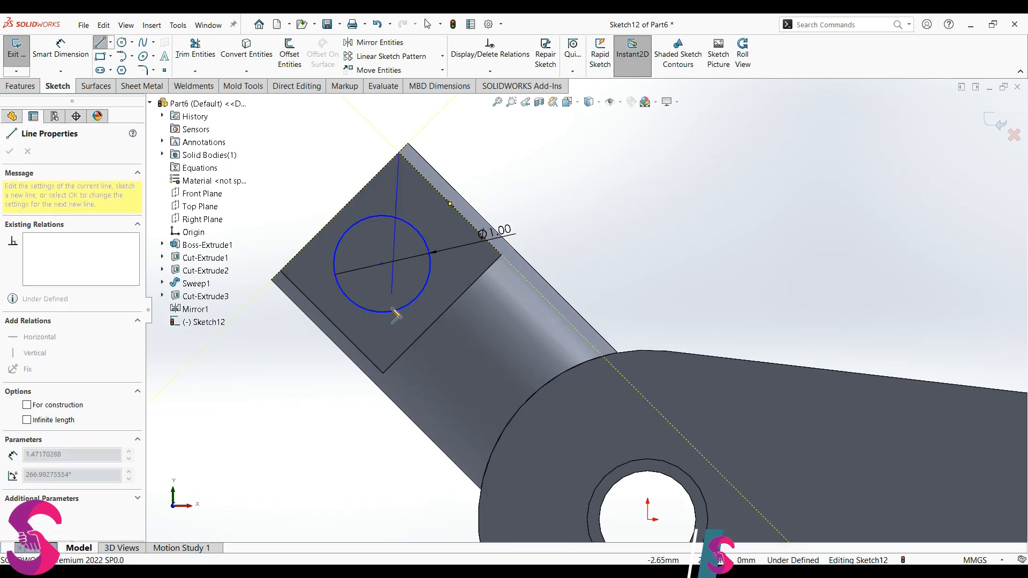
{"action": "left_click", "coordinate": [383, 374]}
{"action": "key", "text": "Escape"}
{"action": "key", "text": "Escape"}
{"action": "left_click", "coordinate": [385, 331]}
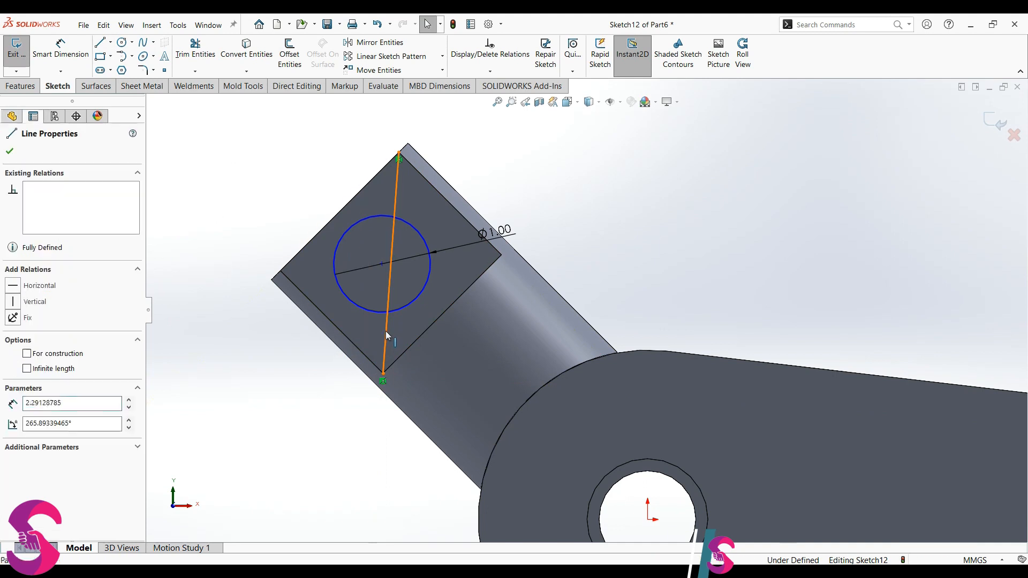
{"action": "left_click", "coordinate": [496, 294]}
- Constrain the circle's center to the midpoint of the diagonal construction line
{"action": "left_click", "coordinate": [383, 265]}
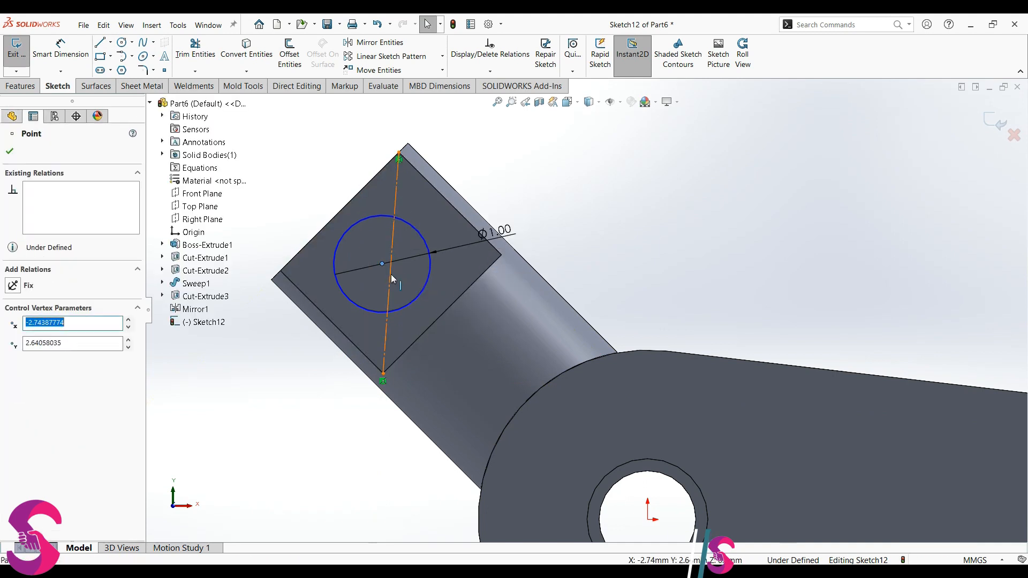
{"action": "left_click", "coordinate": [390, 274], "text": "ctrl"}
{"action": "left_click", "coordinate": [435, 239]}
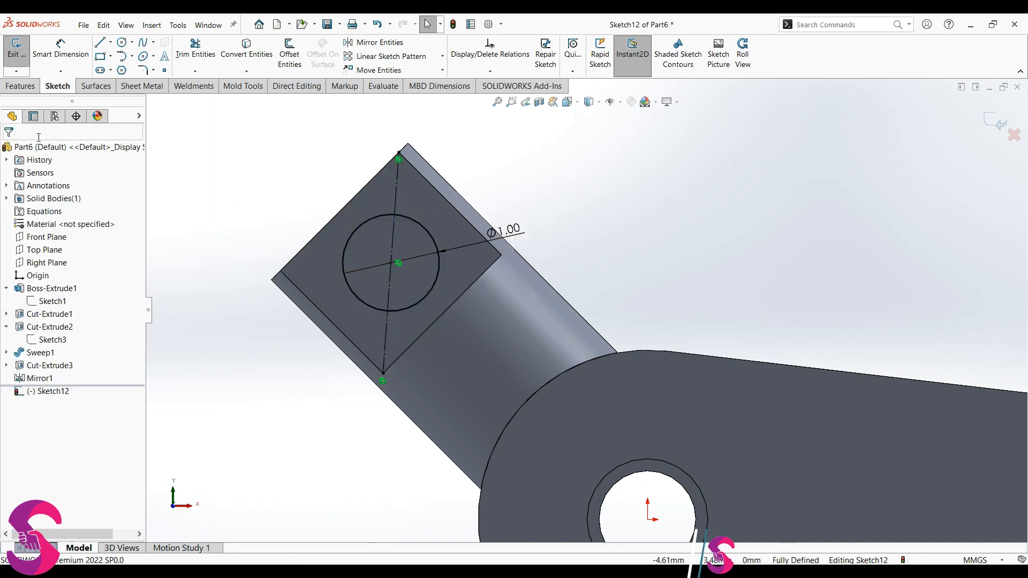
- Cut-extrude the circle with a Through All end condition to make a hole across the flattened boss end
{"action": "left_click", "coordinate": [21, 86]}
{"action": "left_click", "coordinate": [185, 53]}
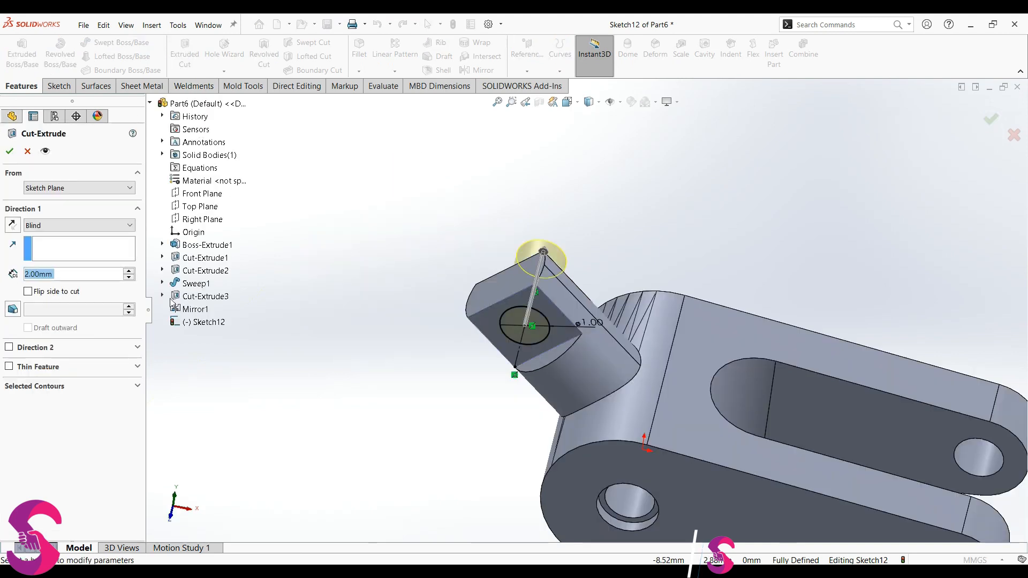
{"action": "left_click", "coordinate": [63, 225]}
{"action": "left_click", "coordinate": [46, 245]}
{"action": "left_click", "coordinate": [9, 151]}
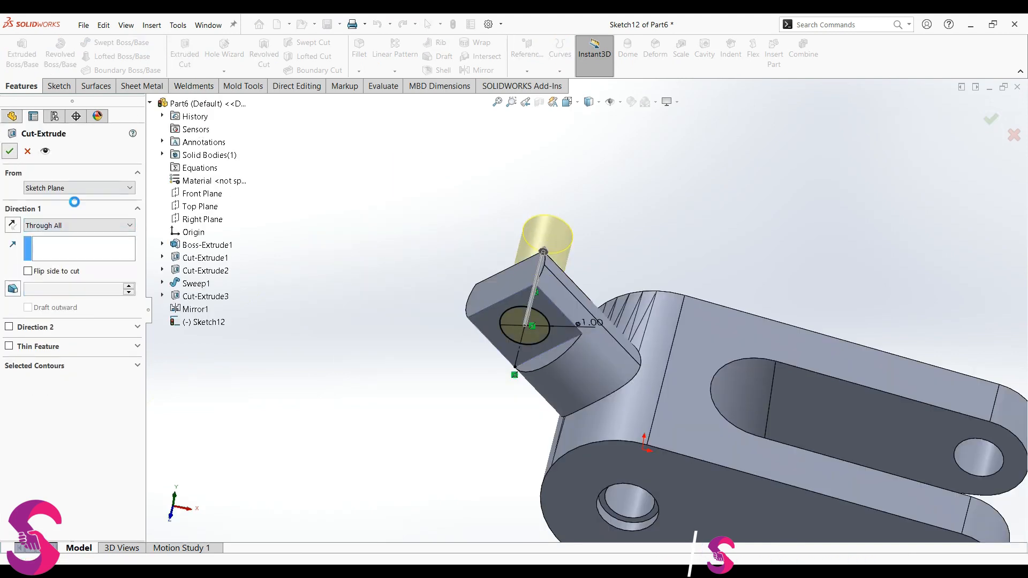
- Inspect the finished link arm from several angles and show it in the isometric view
{"action": "middle_click_drag", "start_coordinate": [383, 349], "coordinate": [503, 296]}
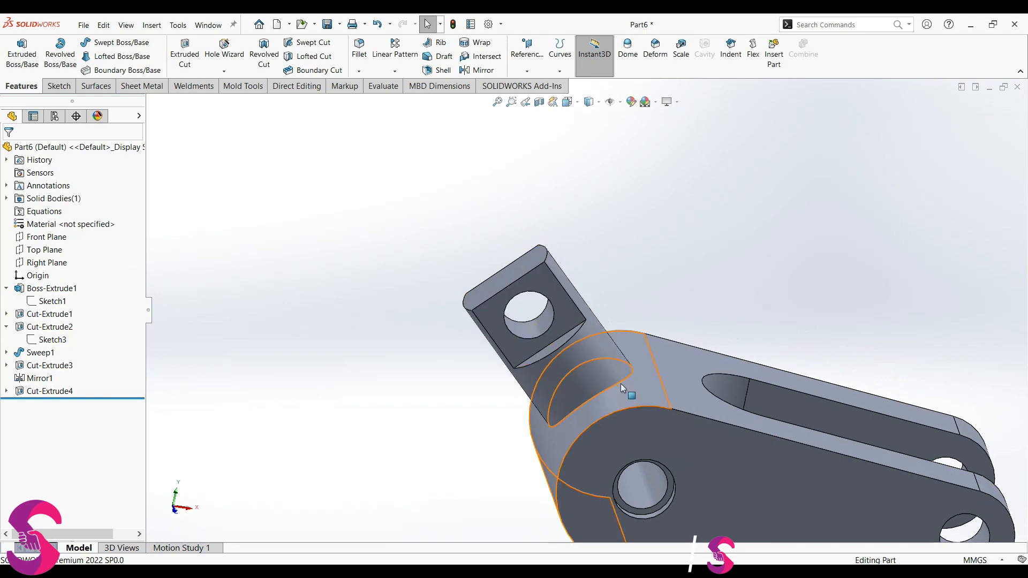
{"action": "scroll", "coordinate": [744, 423], "scroll_direction": "up", "scroll_amount": 5}
{"action": "middle_click_drag", "start_coordinate": [746, 424], "coordinate": [674, 460]}
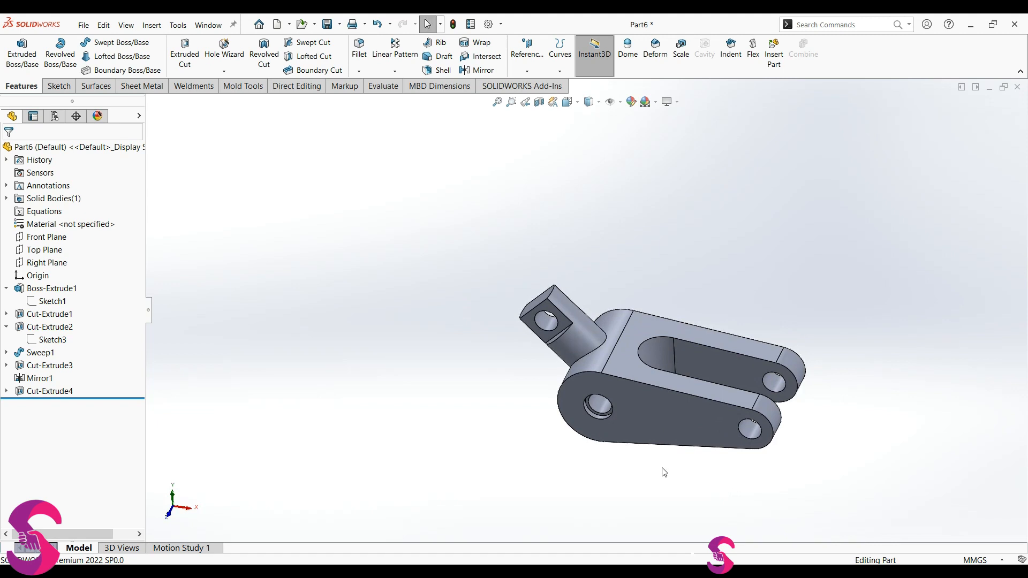
{"action": "key", "text": "space"}
{"action": "left_click", "coordinate": [500, 379]}
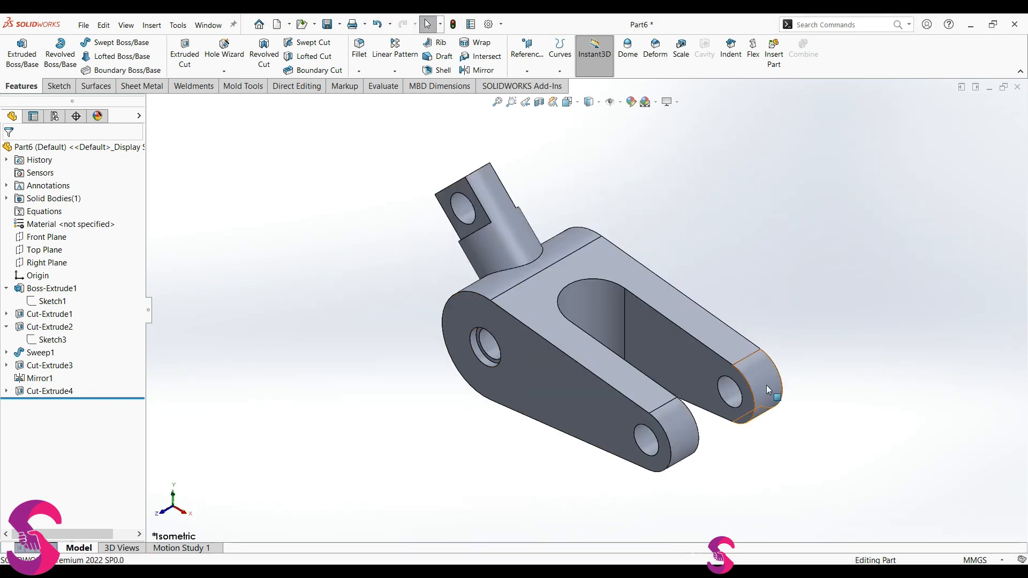